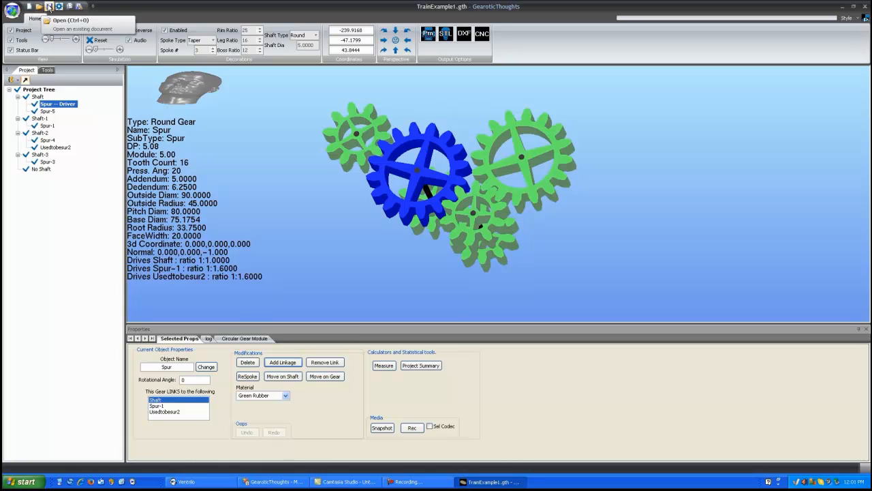
- Clear the workspace with a new project and open the saved gear train TrainExample1.gth
left_click(59, 7)
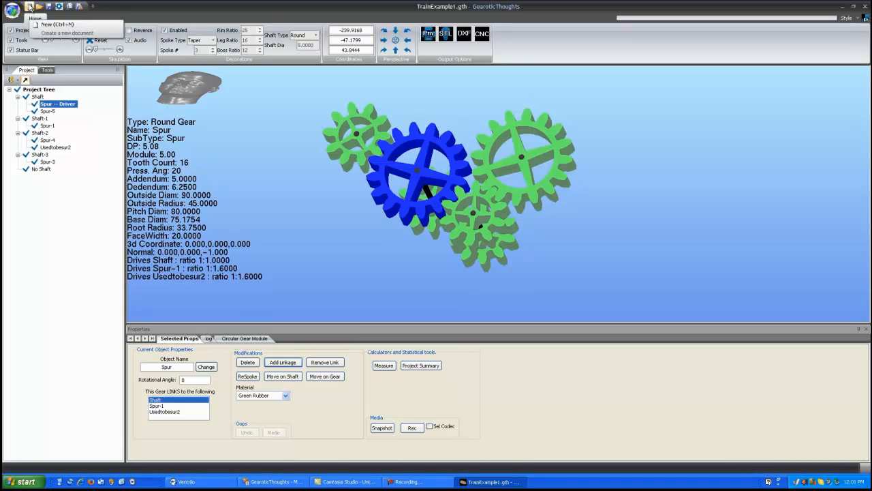
left_click_drag(550, 223, 464, 192)
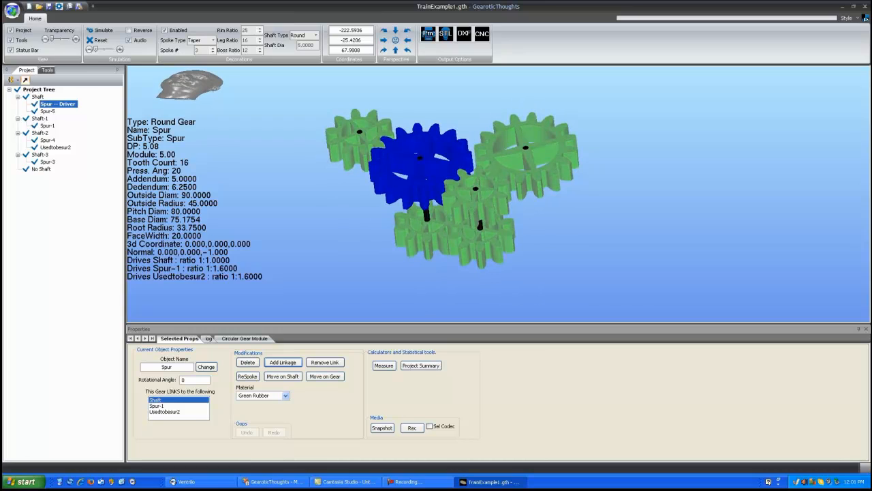
left_click(29, 6)
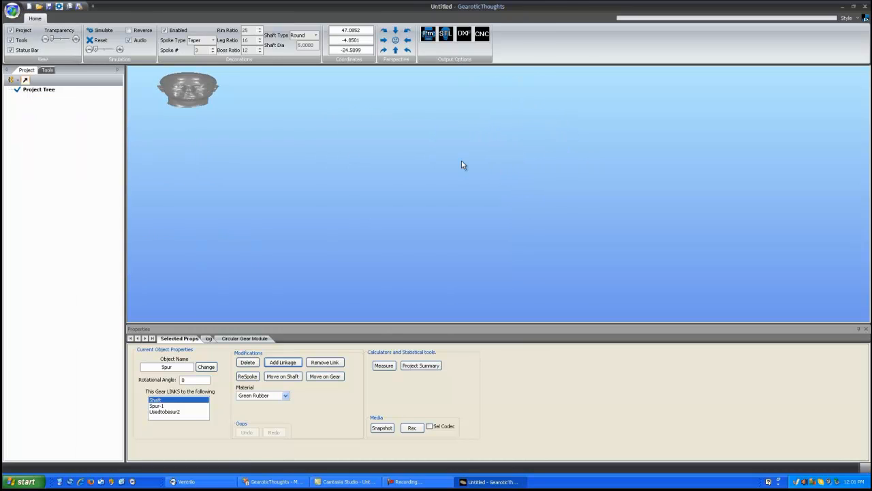
left_click(39, 7)
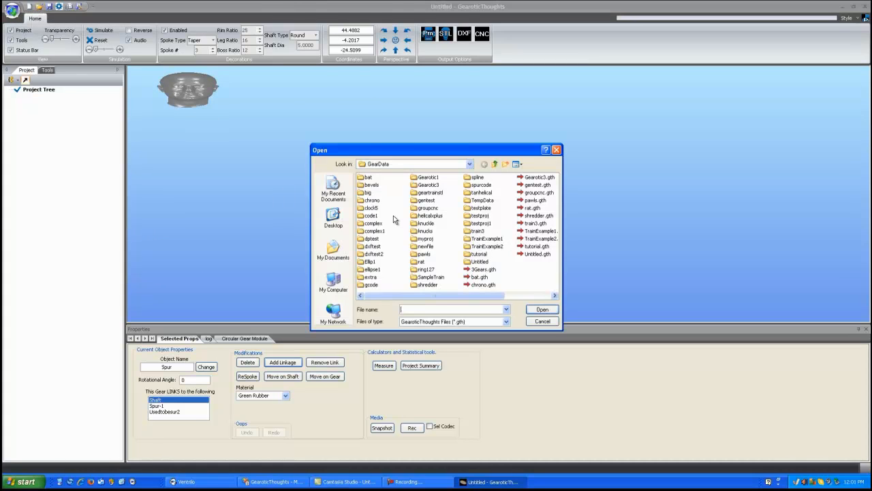
left_click(541, 232)
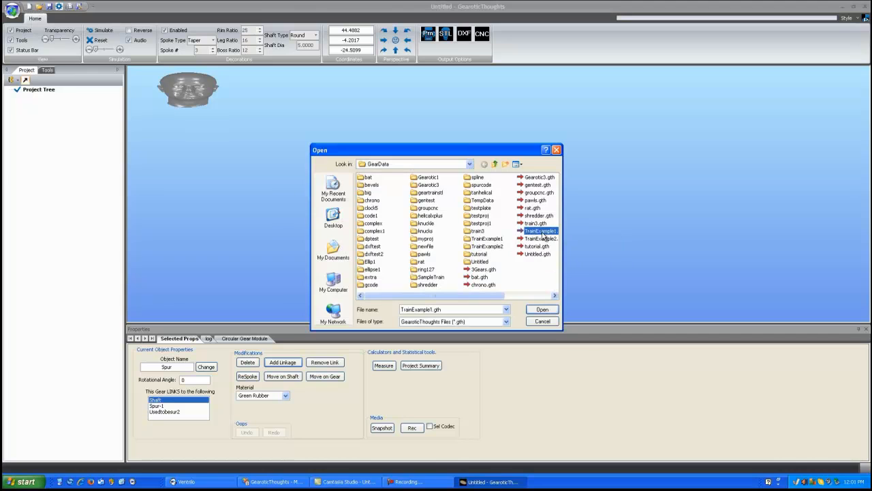
left_click(543, 310)
left_click_drag(452, 227, 425, 239)
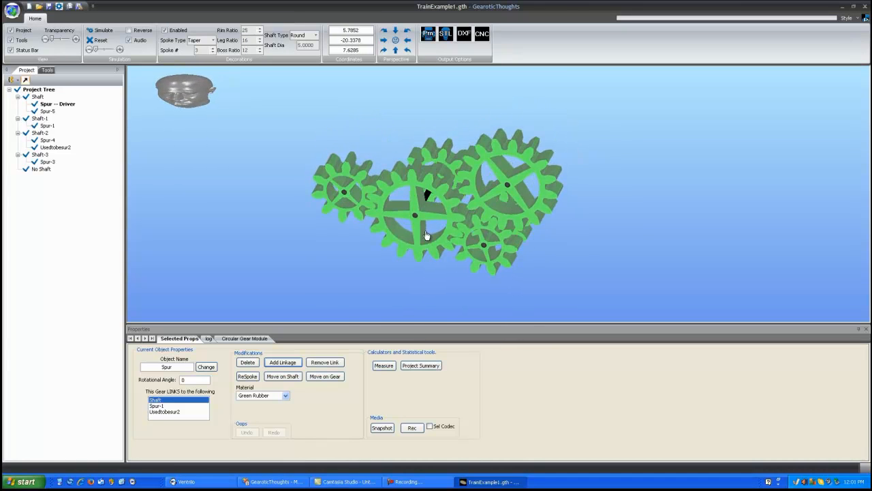
key("F9")
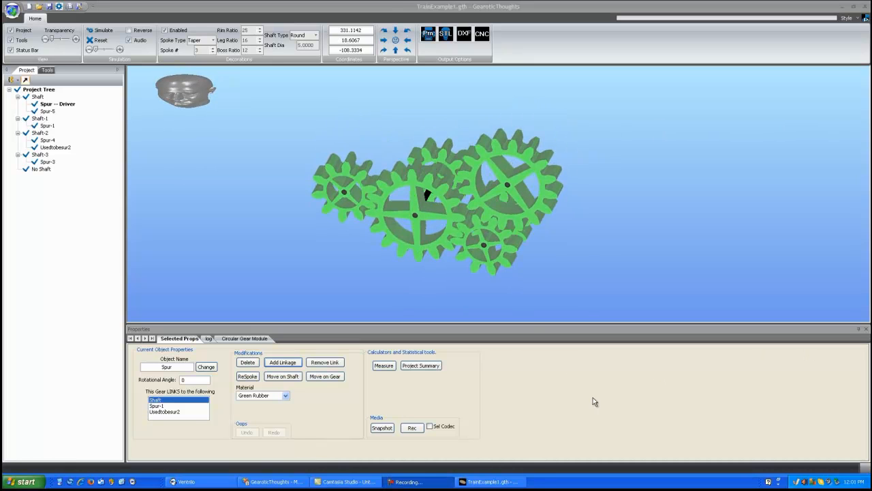
- Delete the 16-tooth driver gear Spur from the gear train and confirm the deletion
left_click_drag(473, 248, 466, 195)
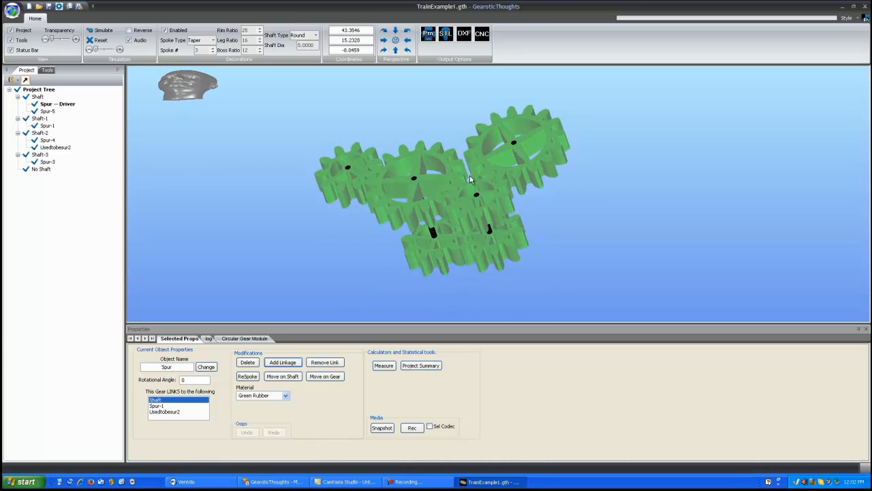
left_click_drag(476, 225, 416, 147)
left_click(416, 148)
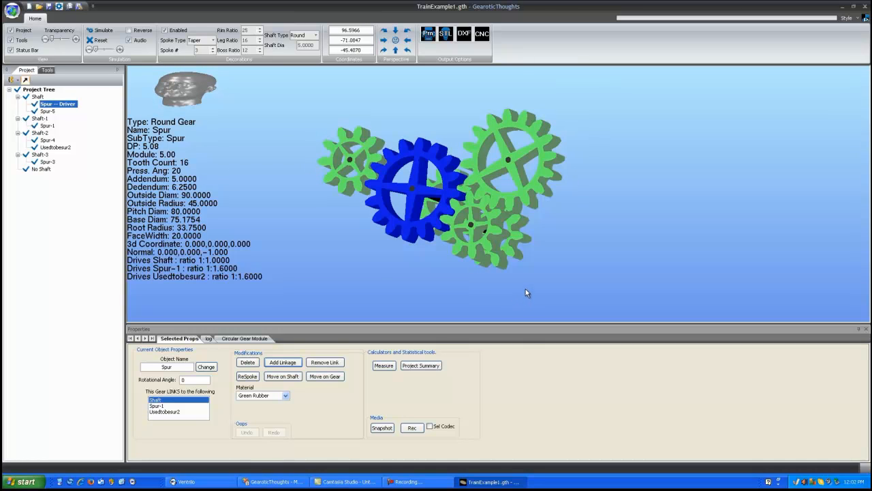
key("Delete")
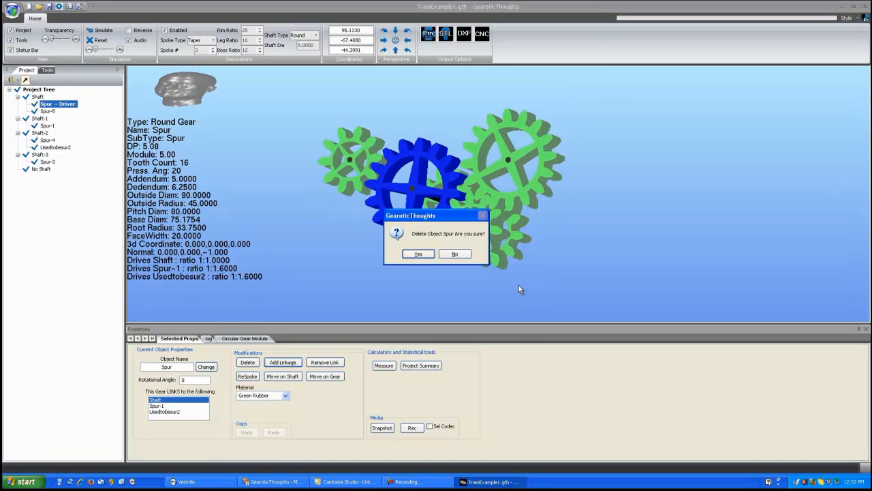
left_click(412, 254)
mouse_move(428, 257)
left_mouse_down()
mouse_move(398, 170)
mouse_move(438, 252)
left_mouse_up()
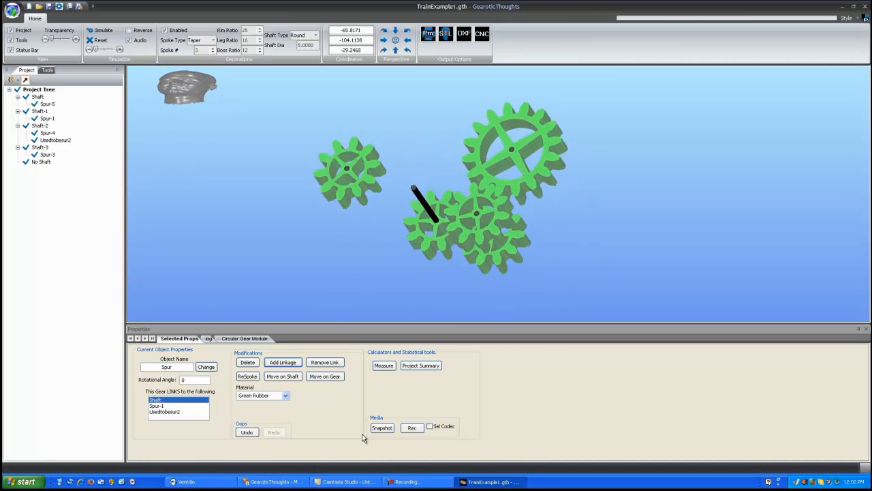
- Undo the deletion of the driver gear Spur
left_click(242, 433)
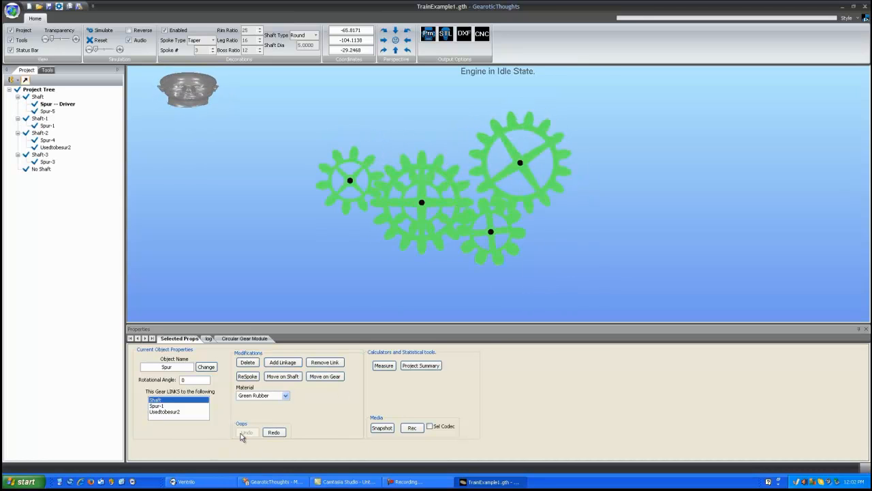
mouse_move(429, 233)
left_mouse_down()
mouse_move(479, 169)
mouse_move(383, 239)
mouse_move(440, 244)
mouse_move(425, 218)
left_mouse_up()
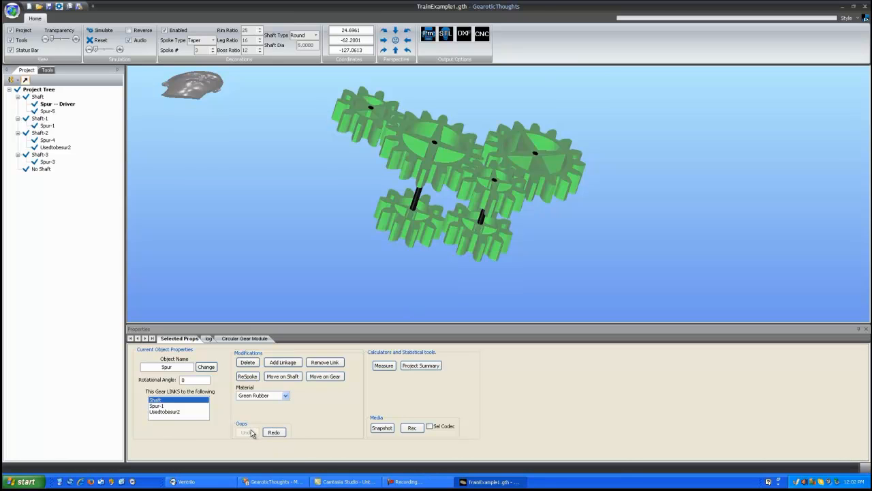
mouse_move(443, 186)
left_mouse_down()
mouse_move(464, 150)
mouse_move(372, 186)
mouse_move(437, 181)
left_mouse_up()
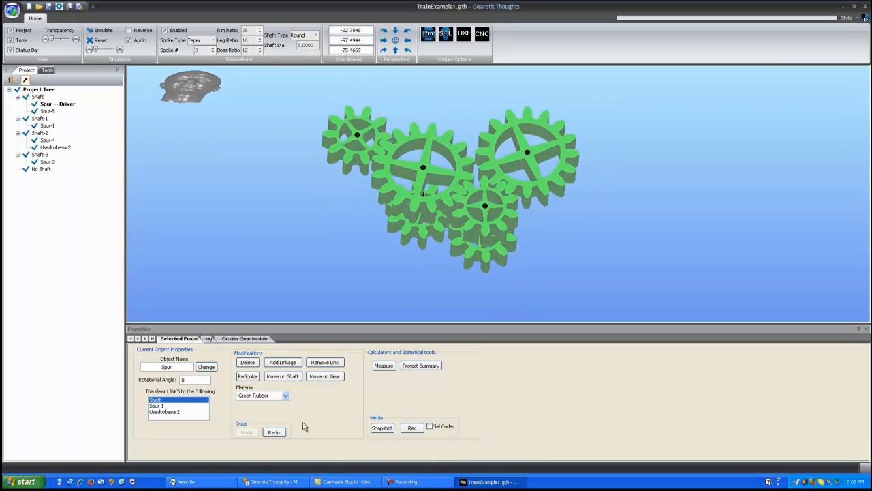
- Redo the deletion of the driver gear Spur and undo it once more
left_click(273, 432)
left_click_drag(423, 257, 448, 220)
left_click(247, 432)
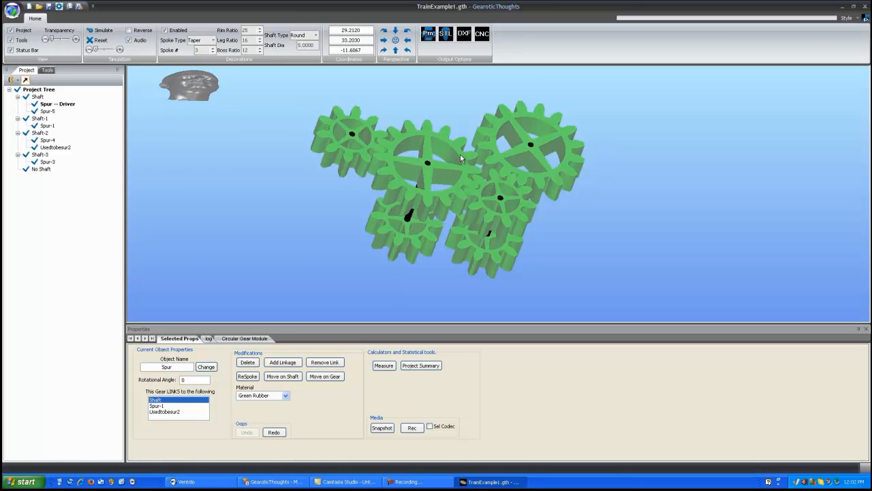
left_click_drag(464, 186, 467, 205)
scroll(472, 205, "up", 2)
scroll(472, 205, "down", 2)
- Select Spur-1 and the driver gear Spur in turn to examine their properties and which objects each one drives
left_click(351, 178)
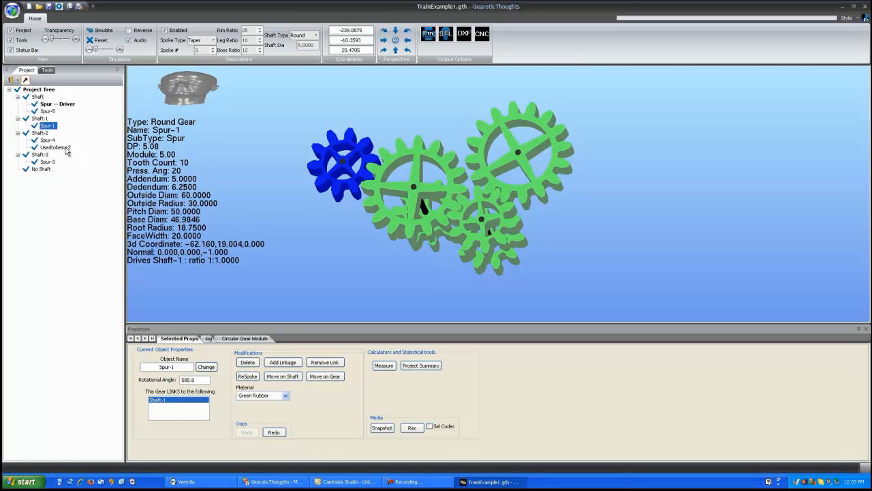
left_click(68, 105)
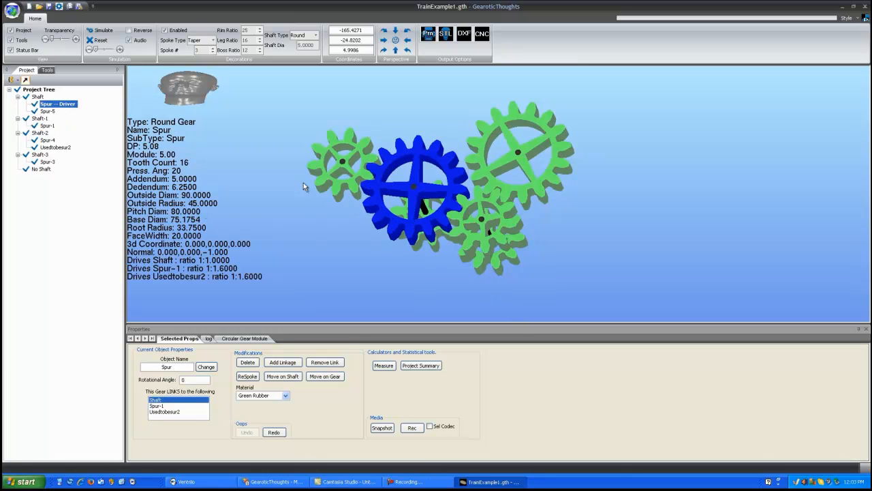
mouse_move(476, 175)
left_mouse_down()
mouse_move(502, 148)
mouse_move(471, 176)
left_mouse_up()
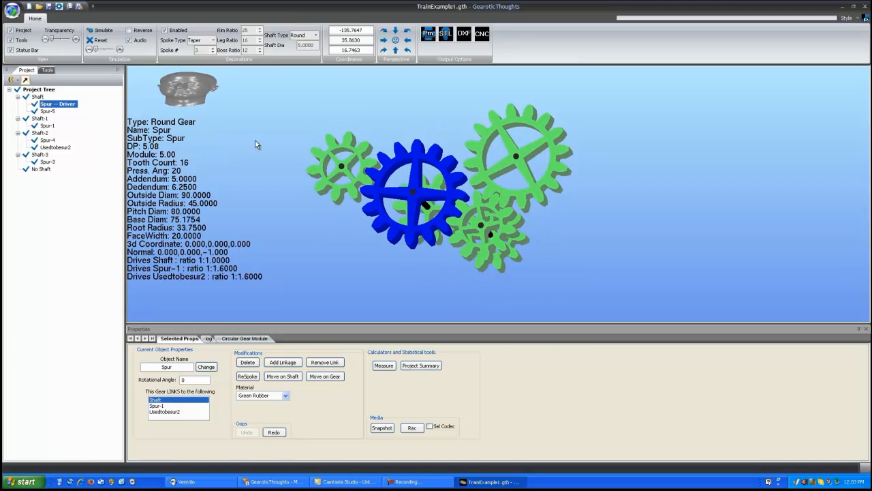
mouse_move(433, 204)
left_mouse_down()
mouse_move(484, 172)
mouse_move(485, 160)
mouse_move(424, 213)
left_mouse_up()
- Start and stop the gear train simulation to examine how the driver gear Spur turns the linked gears
left_click(103, 31)
left_click(102, 31)
mouse_move(454, 237)
left_mouse_down()
mouse_move(508, 173)
mouse_move(471, 146)
mouse_move(419, 178)
mouse_move(513, 230)
mouse_move(489, 203)
mouse_move(438, 225)
mouse_move(448, 228)
left_mouse_up()
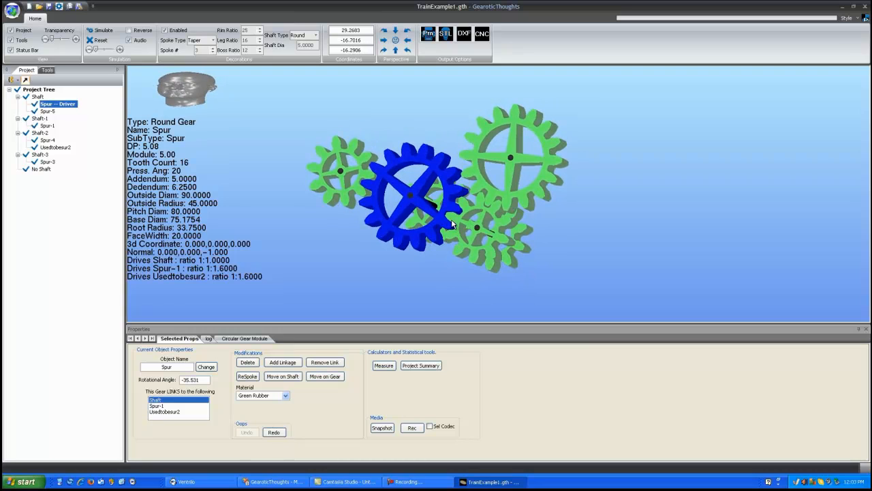
left_click(101, 30)
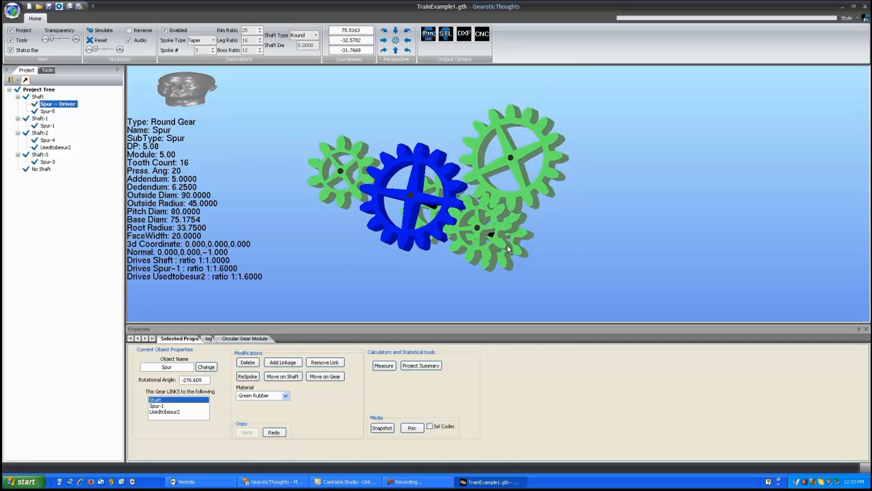
left_click(104, 31)
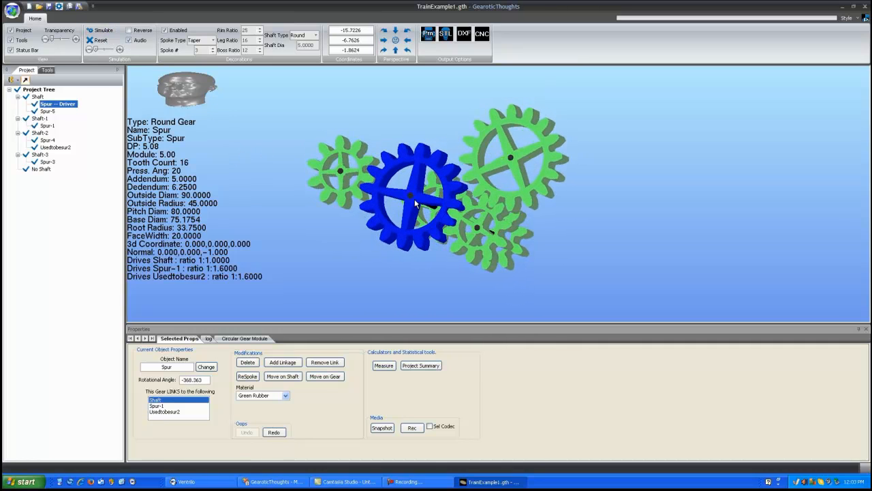
left_click_drag(450, 191, 427, 199)
left_click(101, 32)
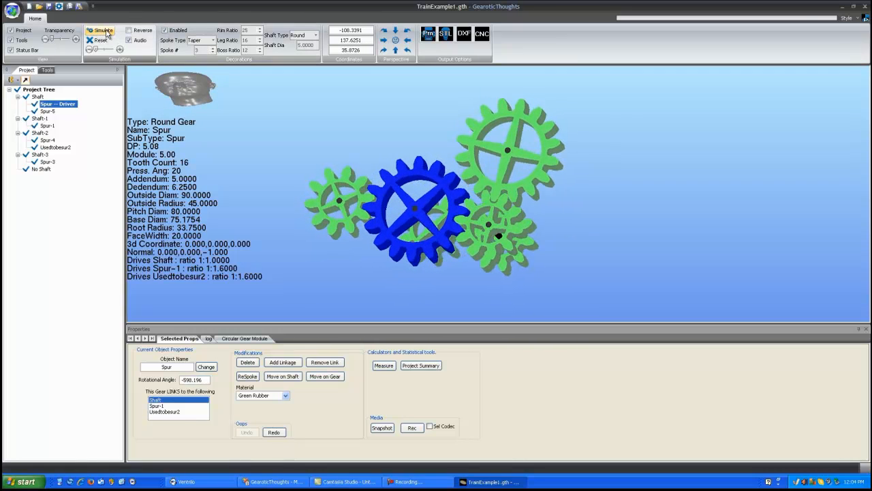
- Set the 10-tooth gear Spur-1 as the driver of the gear train and clear the selection
left_click(332, 216)
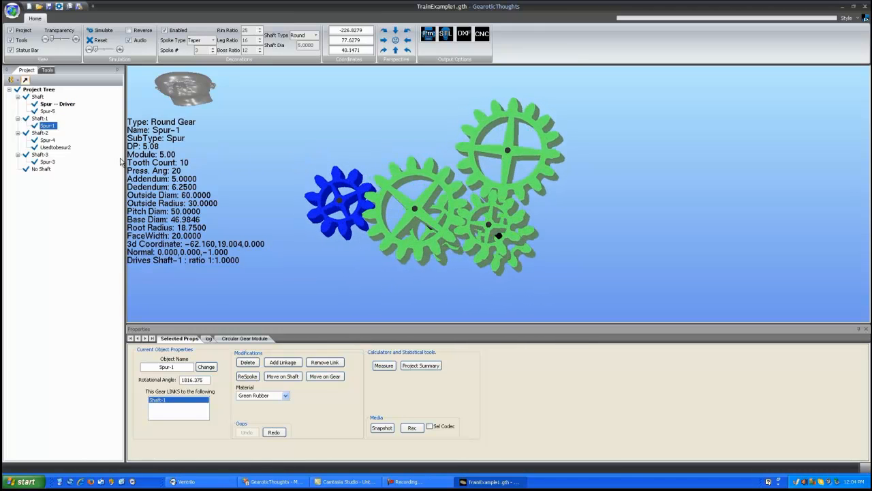
right_click(48, 126)
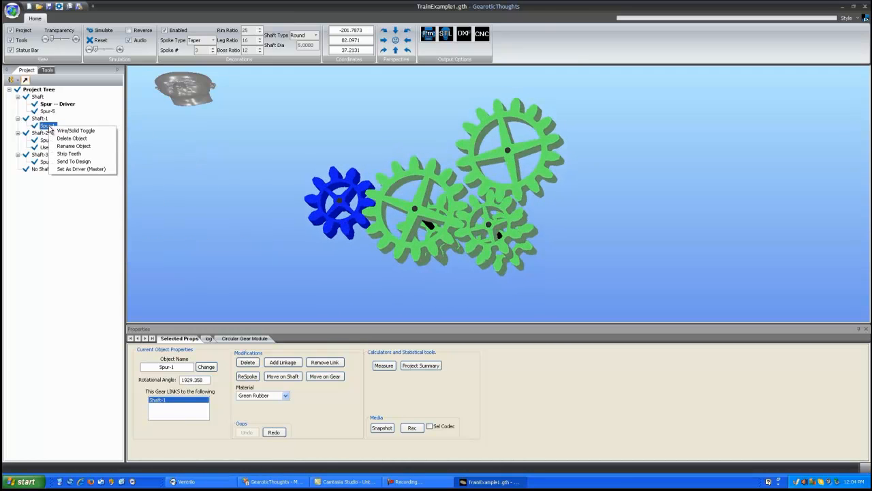
left_click(75, 171)
left_click(418, 253)
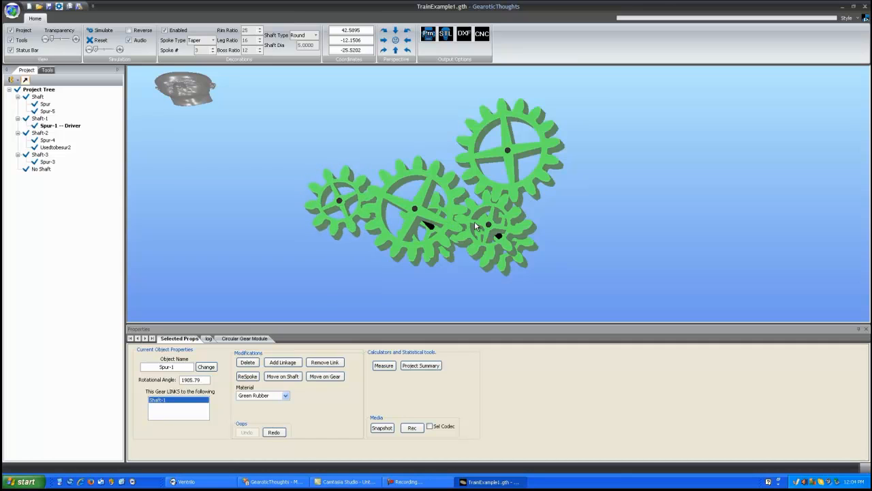
- Compare the links of Spur-1 and Spur to examine which of the two gears drives the other
left_click_drag(476, 216, 424, 218)
left_click(343, 205)
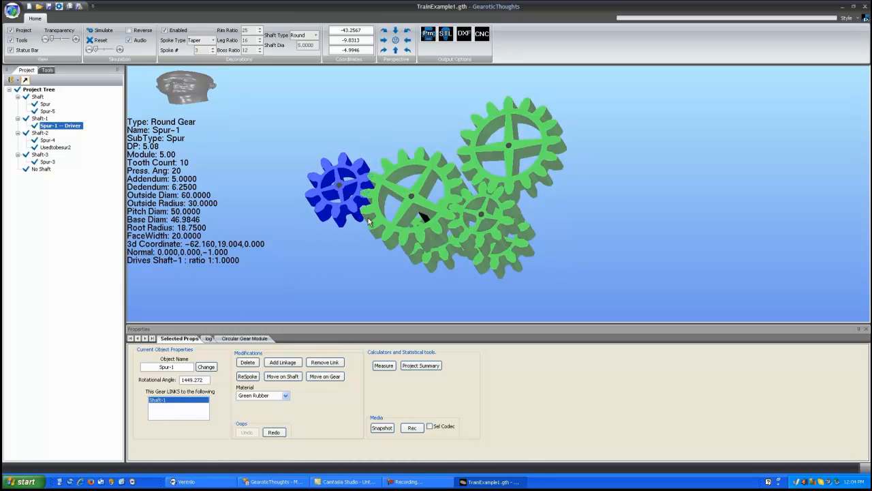
mouse_move(391, 196)
left_mouse_down()
mouse_move(430, 167)
mouse_move(441, 145)
mouse_move(404, 205)
left_mouse_up()
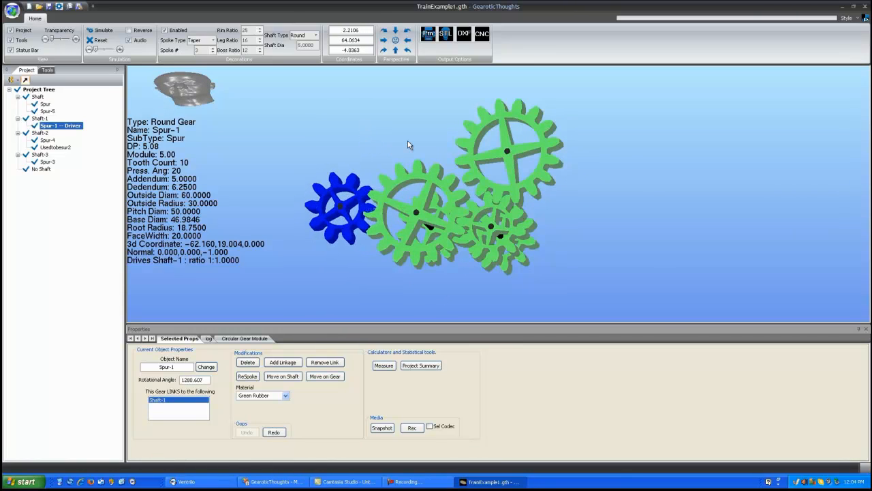
left_click(406, 182)
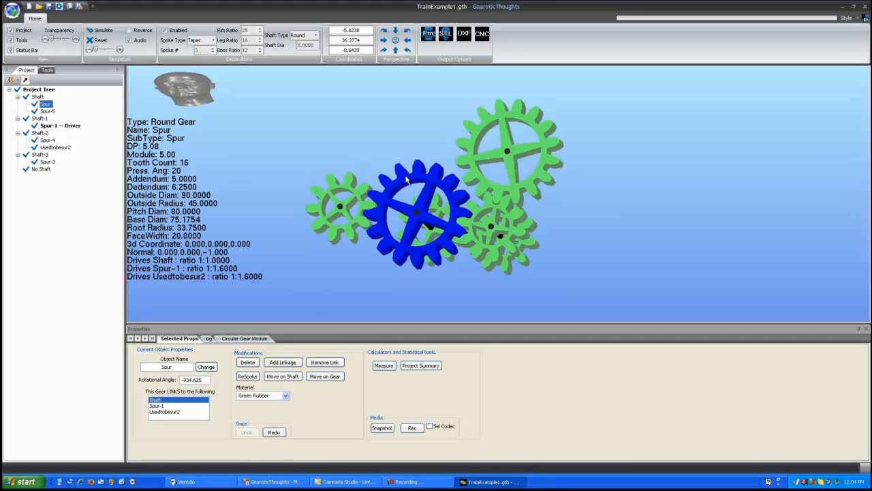
left_click(343, 197)
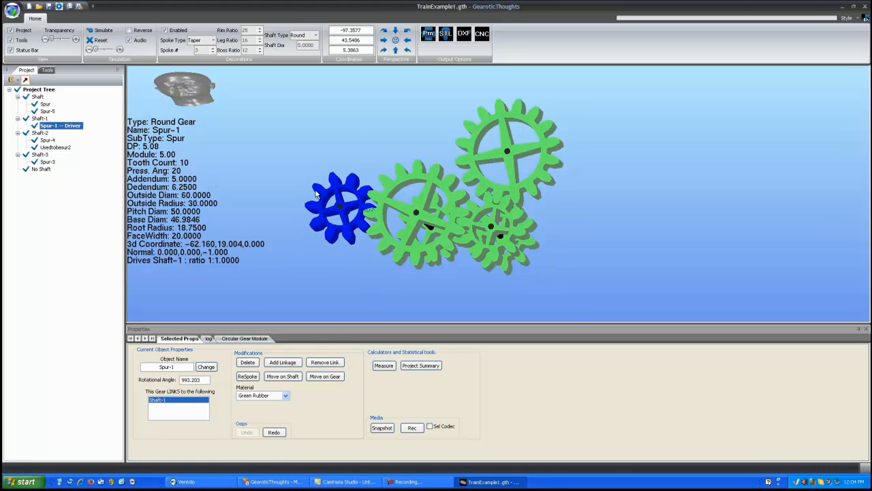
- Remove the linkage from the gear Spur to Spur-1
left_click(411, 175)
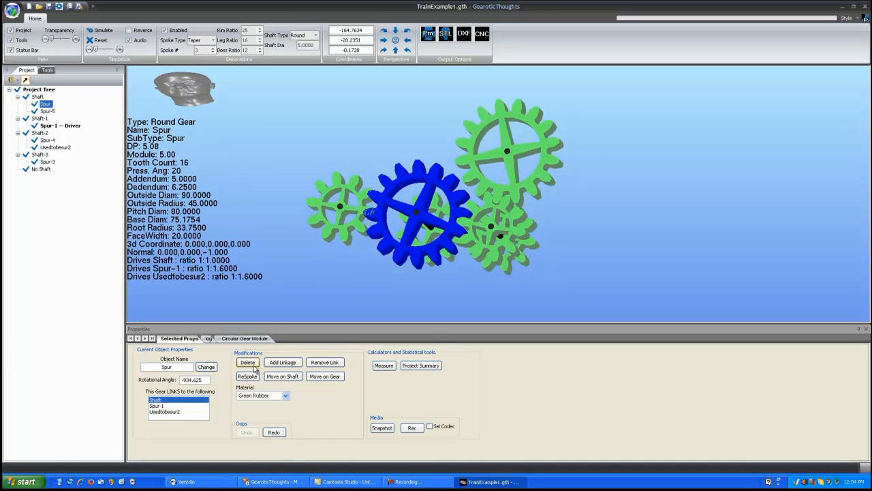
left_click(157, 406)
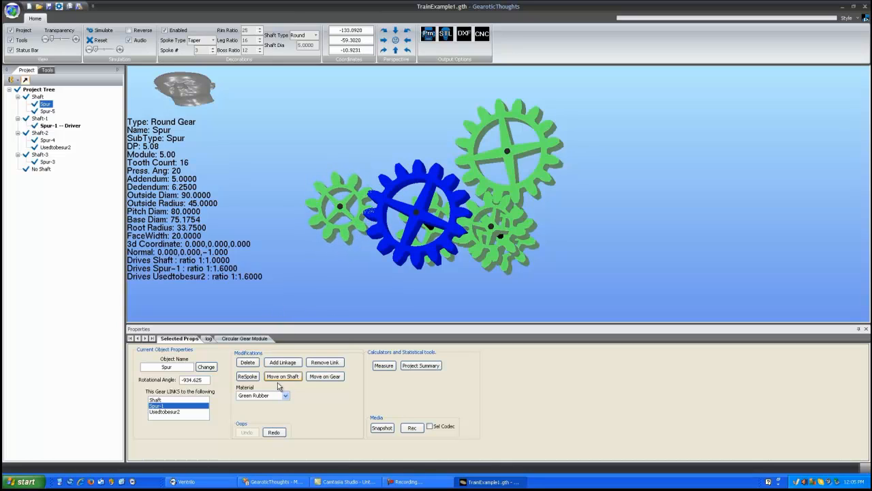
left_click(321, 366)
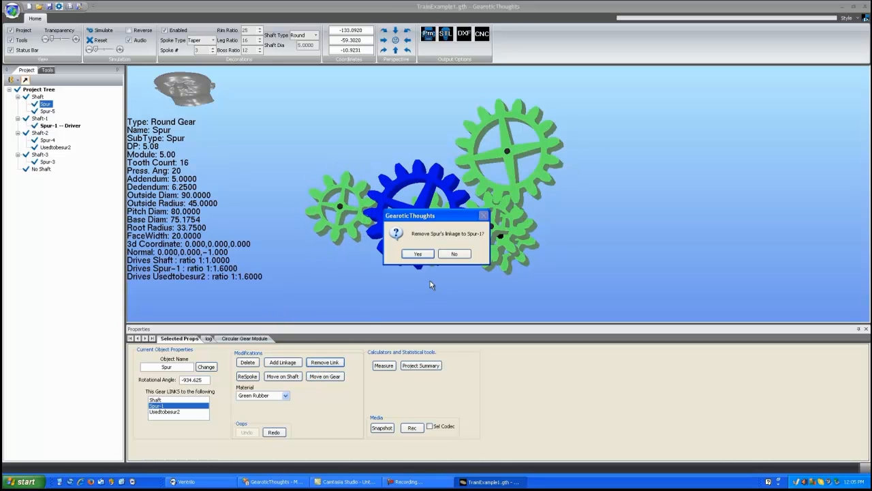
left_click(425, 255)
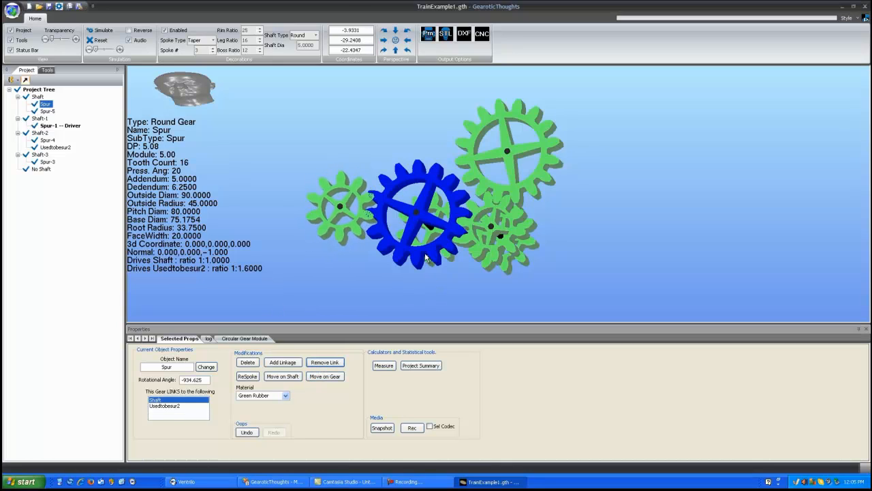
- Add a linkage so that Spur-1 drives Spur, placing Spur at an angle of about 342° and a distance of 65
left_click(342, 184)
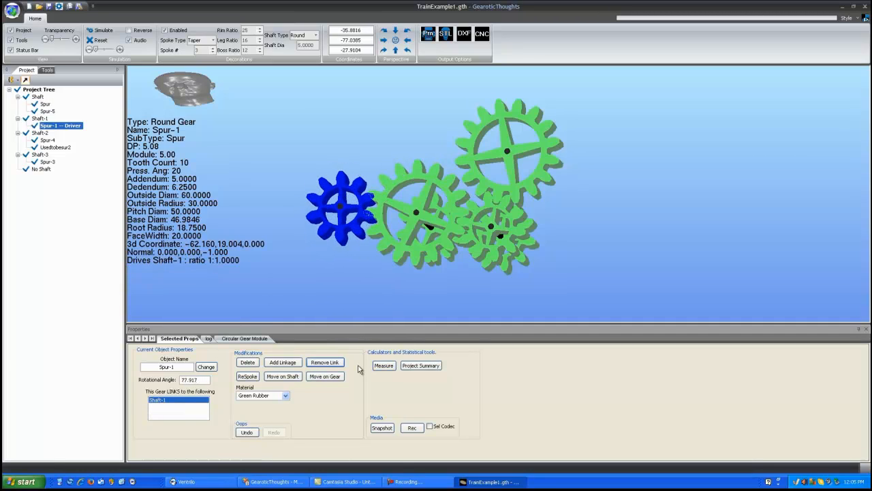
left_click(293, 366)
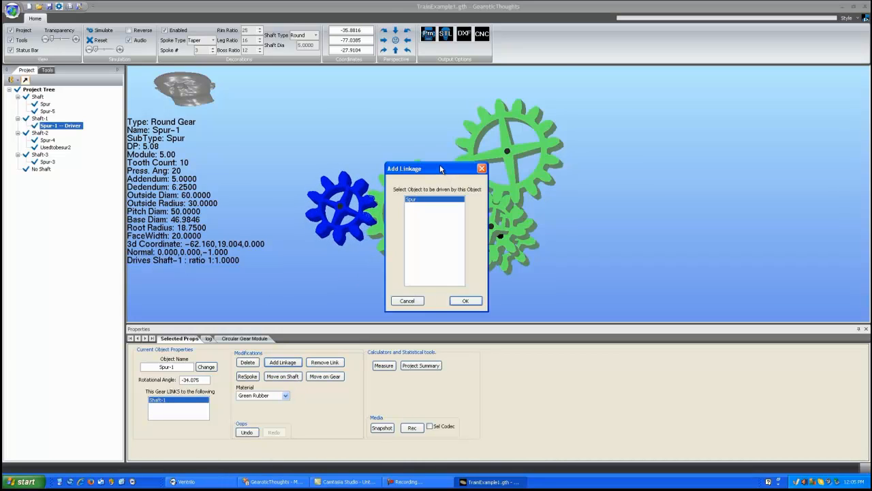
left_click_drag(443, 173, 564, 106)
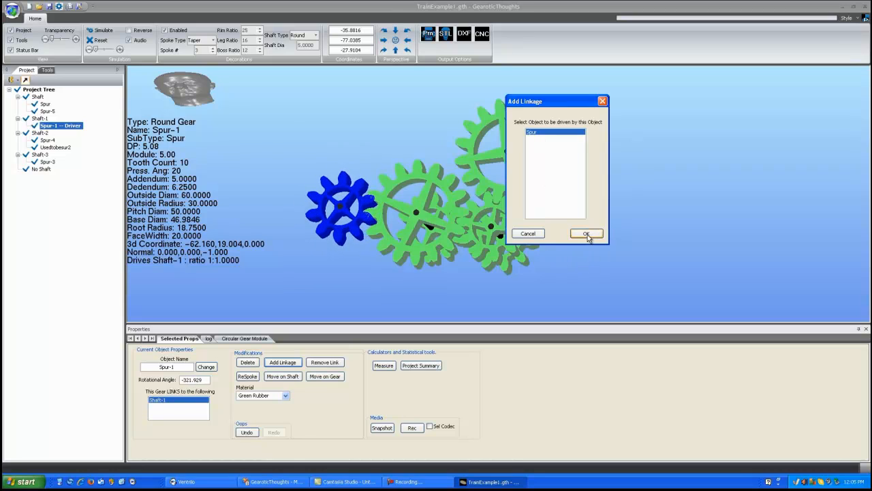
left_click(586, 234)
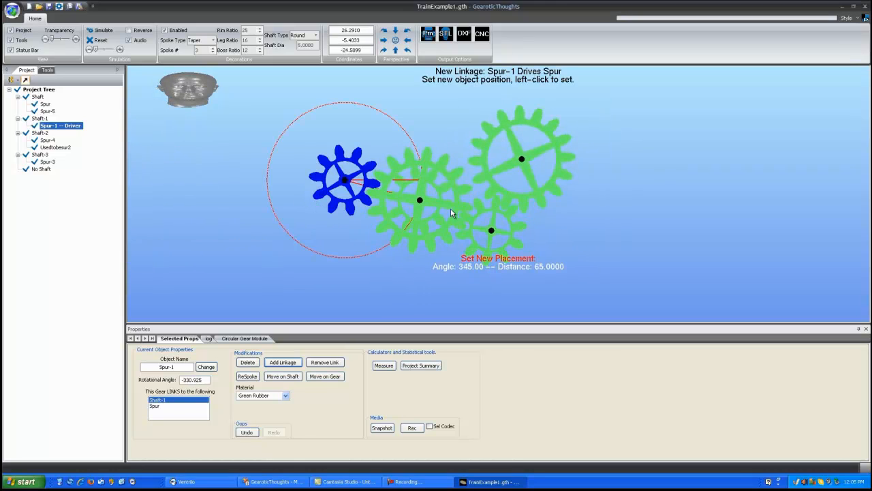
middle_click_drag(446, 210, 423, 206)
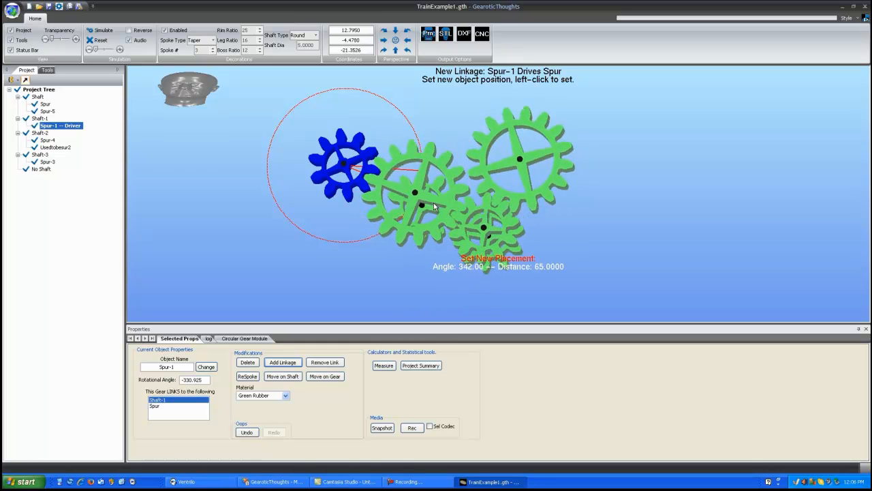
left_click(433, 206)
mouse_move(429, 213)
left_mouse_down()
mouse_move(454, 200)
mouse_move(474, 163)
mouse_move(439, 210)
mouse_move(450, 182)
mouse_move(519, 165)
mouse_move(395, 173)
mouse_move(433, 205)
left_mouse_up()
- Run the simulation and compare the links of Spur-1 and Spur to examine which gear drives the other
left_click(108, 31)
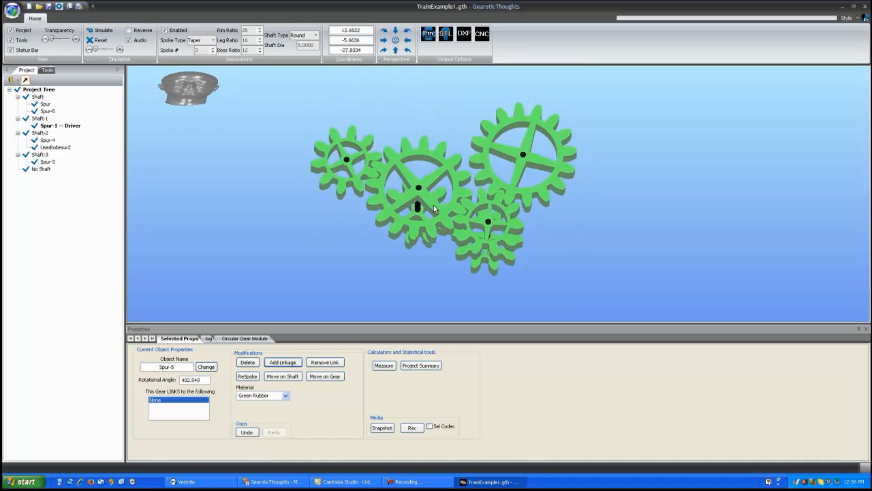
left_click(333, 139)
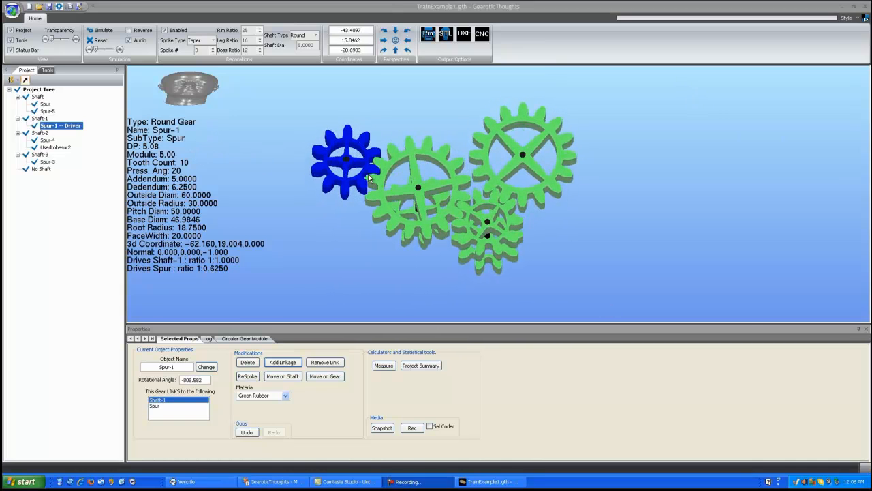
left_click_drag(416, 207, 341, 197)
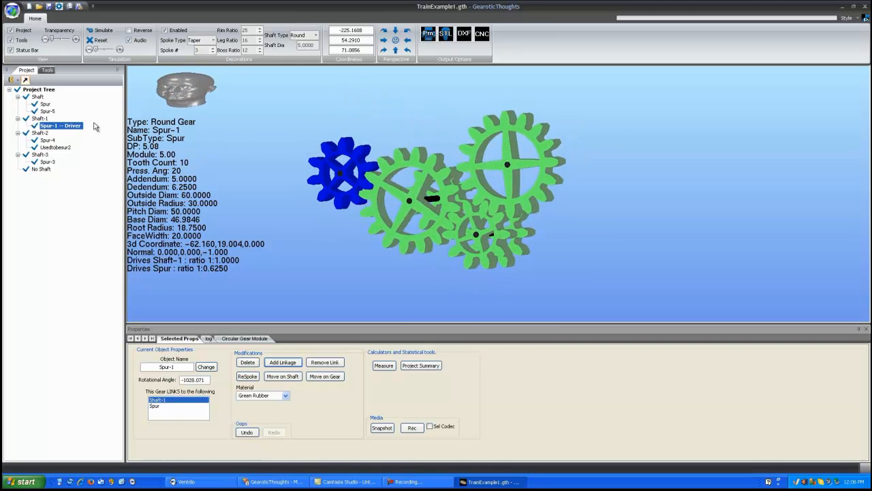
left_click(45, 105)
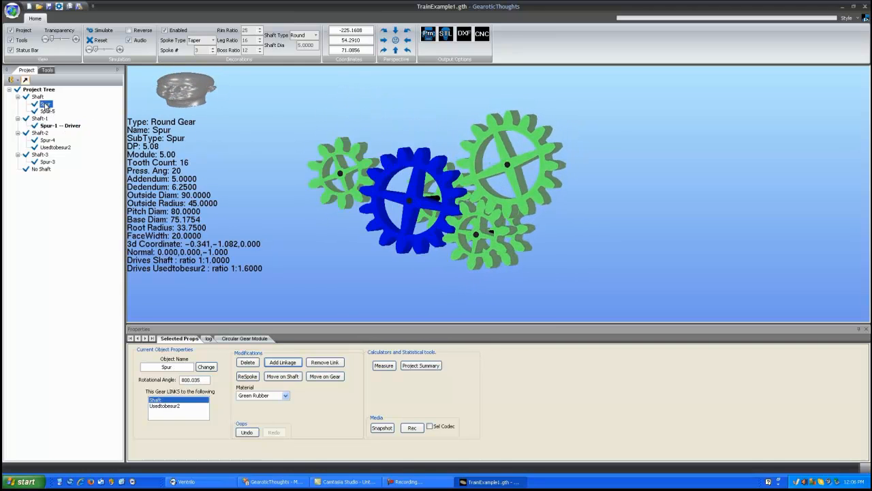
left_click(76, 126)
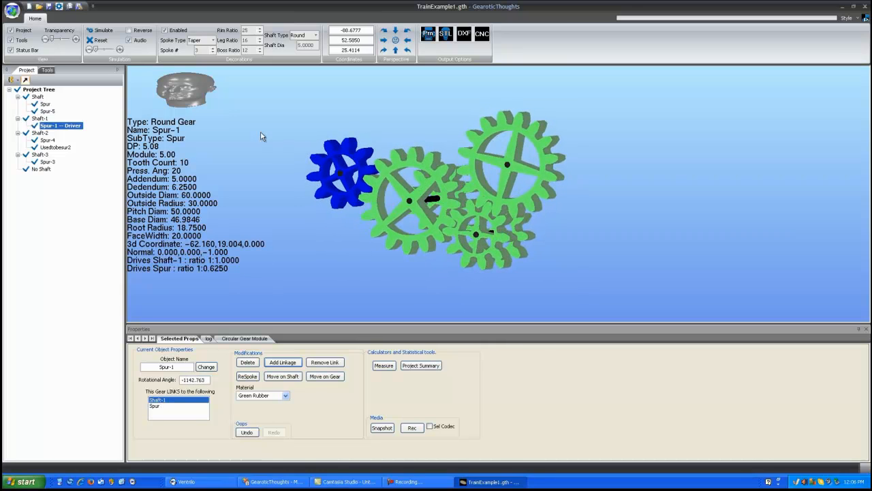
- Rename the driver gear Spur-1 as Master
right_click(68, 125)
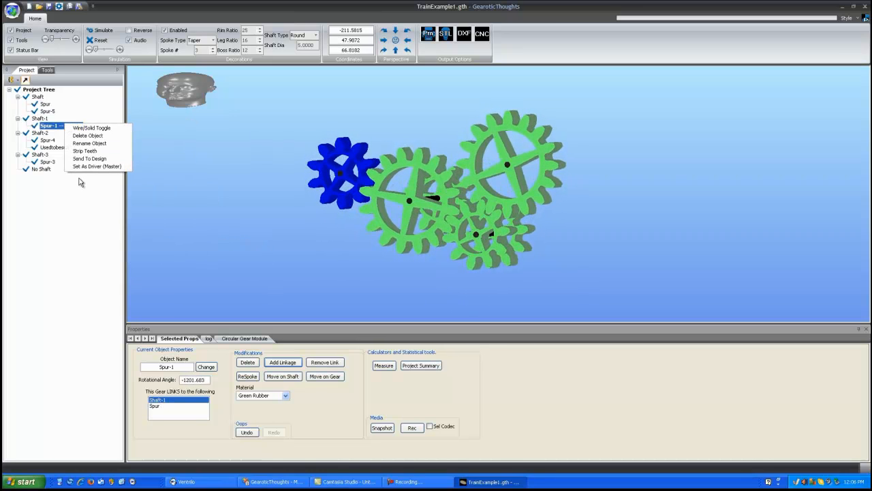
left_click(91, 143)
left_click_drag(431, 240, 346, 252)
type("Master")
left_click(461, 267)
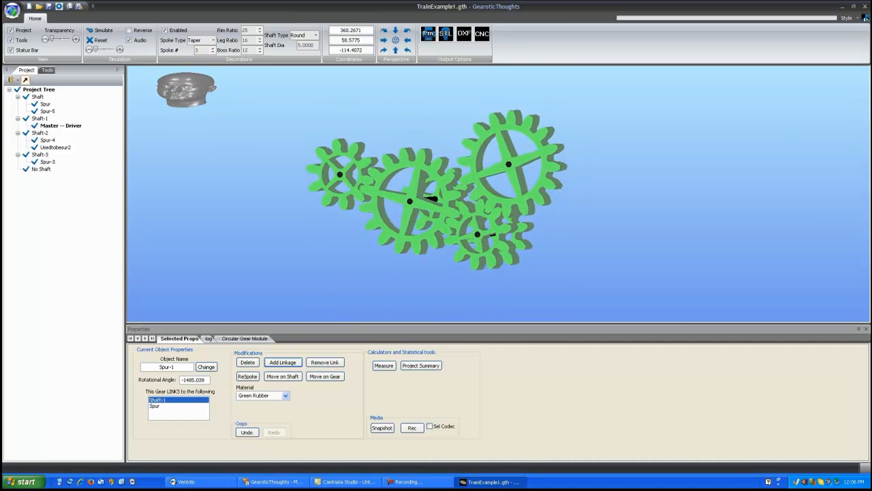
left_click_drag(425, 215, 438, 211)
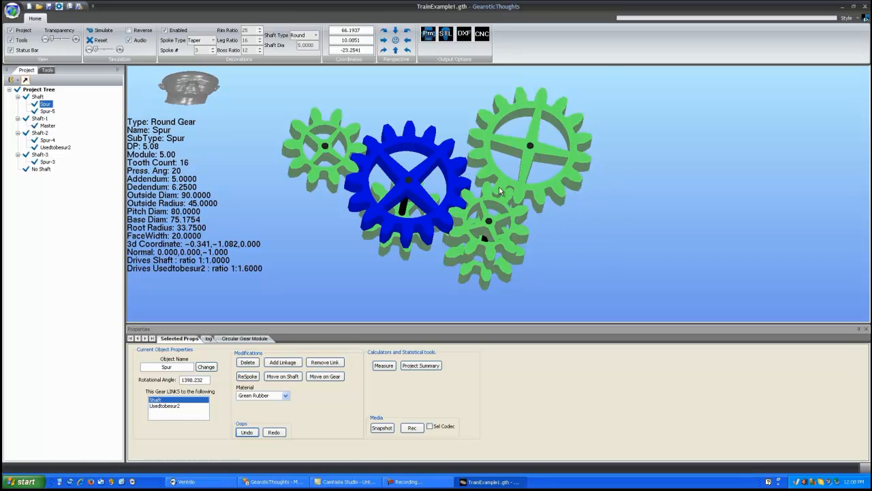
- Send the gear Spur to the circular gear design and set the wheel's tooth count to 18
left_click_drag(450, 120, 373, 155)
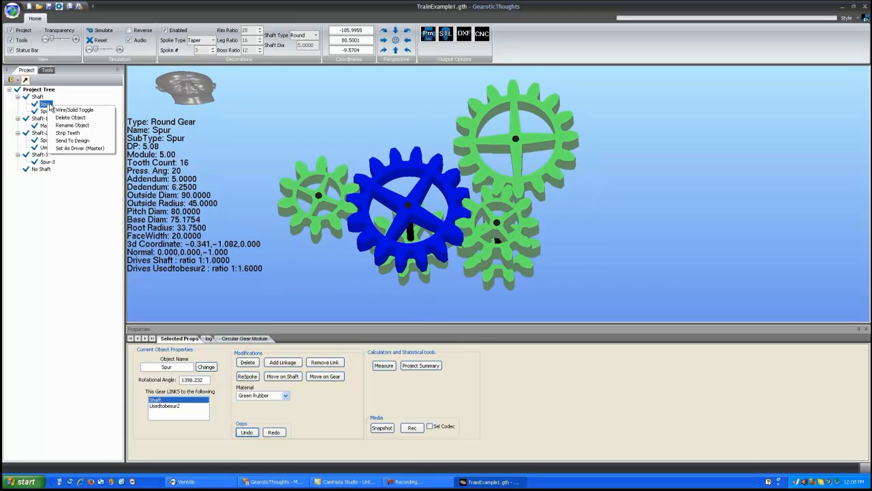
left_click(73, 141)
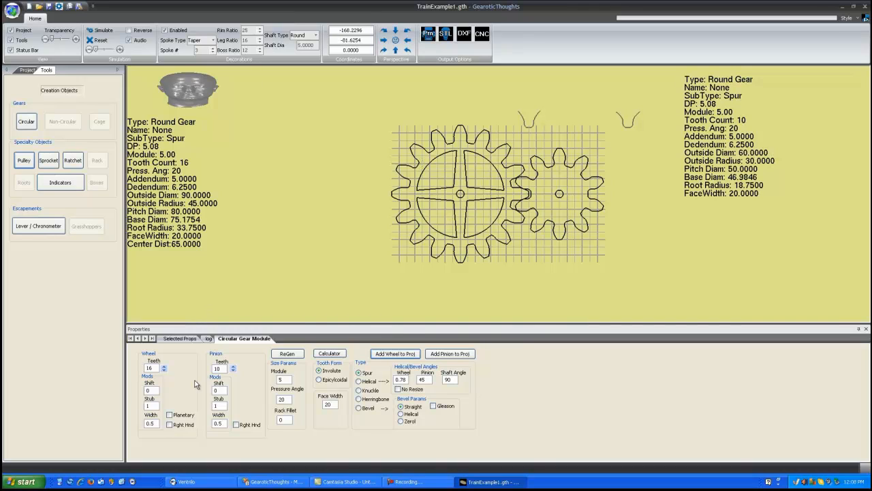
left_click(164, 367)
left_click(163, 367)
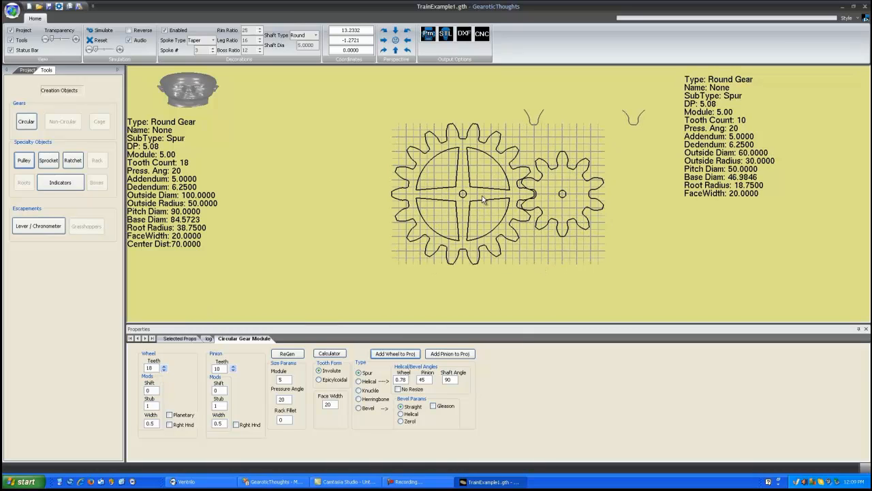
- Delete the 16-tooth gear Spur from the project and confirm the deletion
left_click(26, 70)
mouse_move(471, 243)
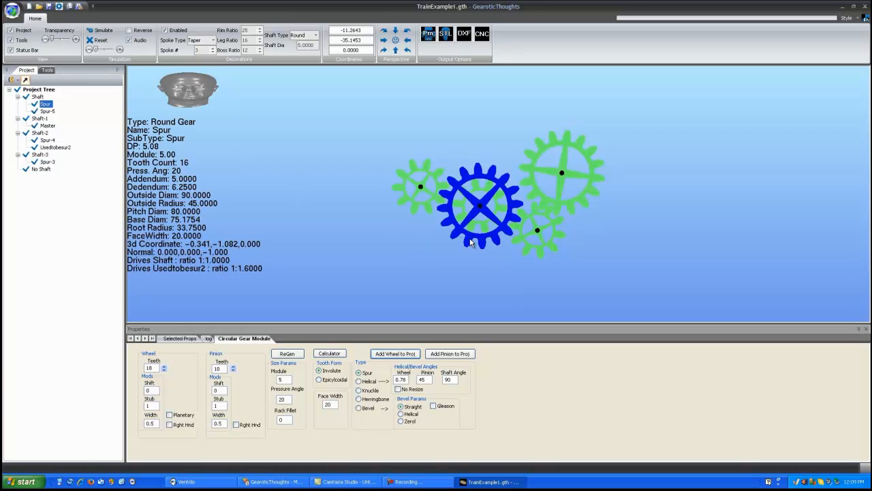
key("Delete")
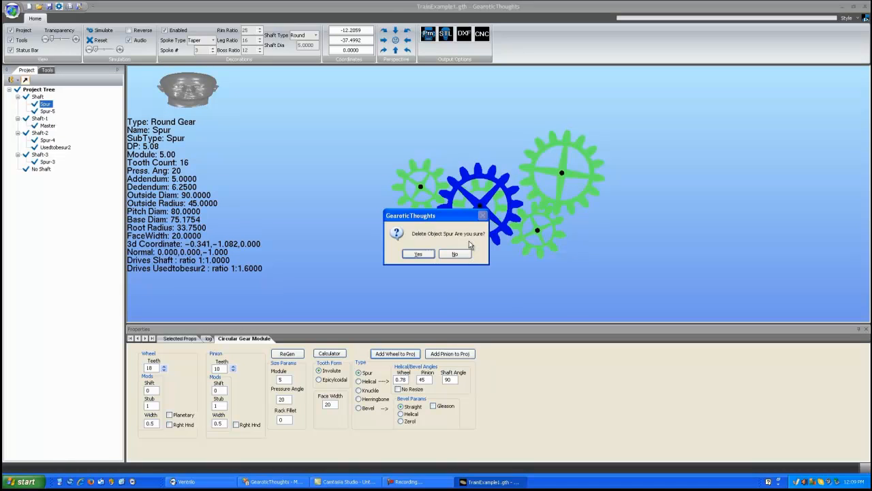
left_click(419, 254)
left_click_drag(495, 234, 502, 199)
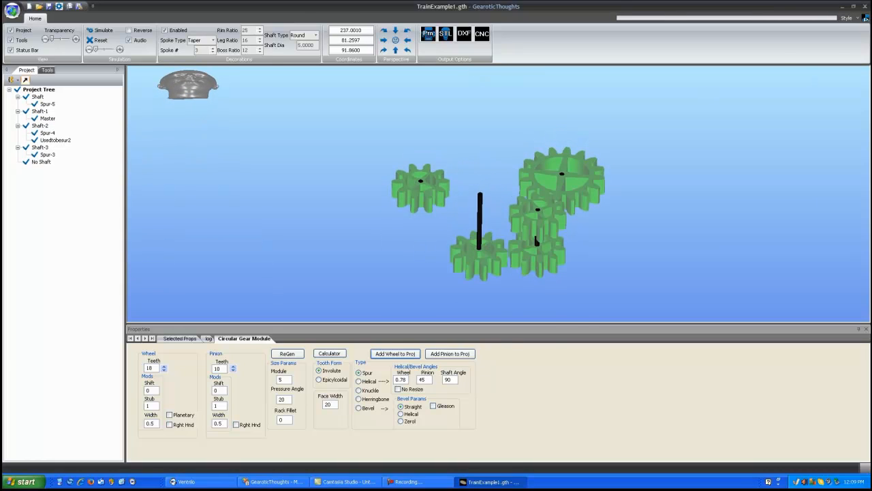
key("F10")
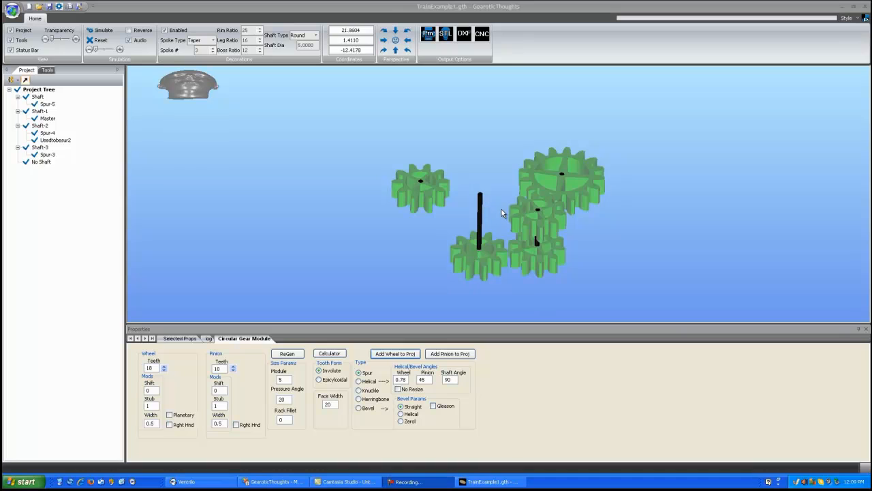
- Add the designed 18-tooth wheel to the project on the shaft named Shaft, level with the gear Master
left_click_drag(518, 179, 501, 197)
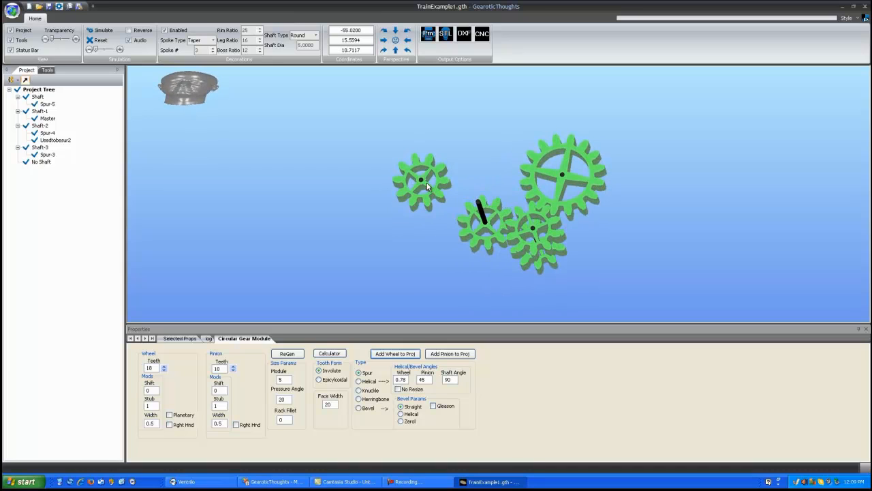
left_click_drag(489, 189, 534, 156)
left_click_drag(472, 180, 502, 161)
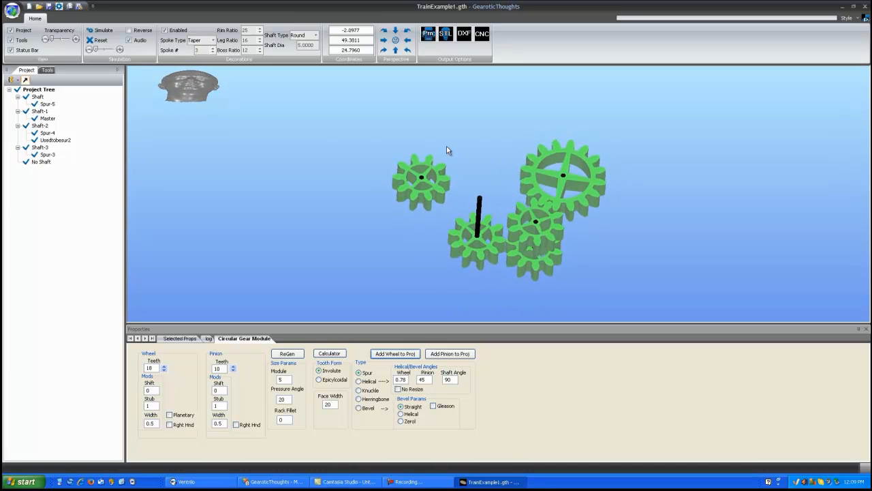
left_click(231, 340)
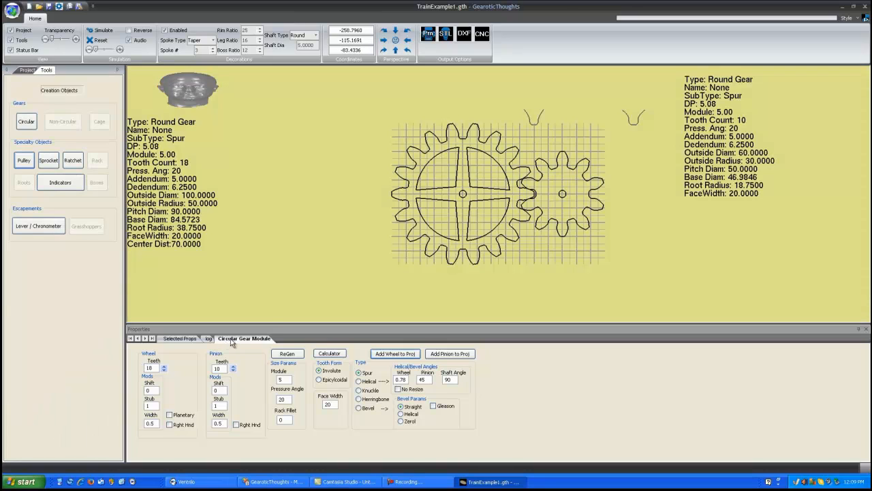
left_click(395, 354)
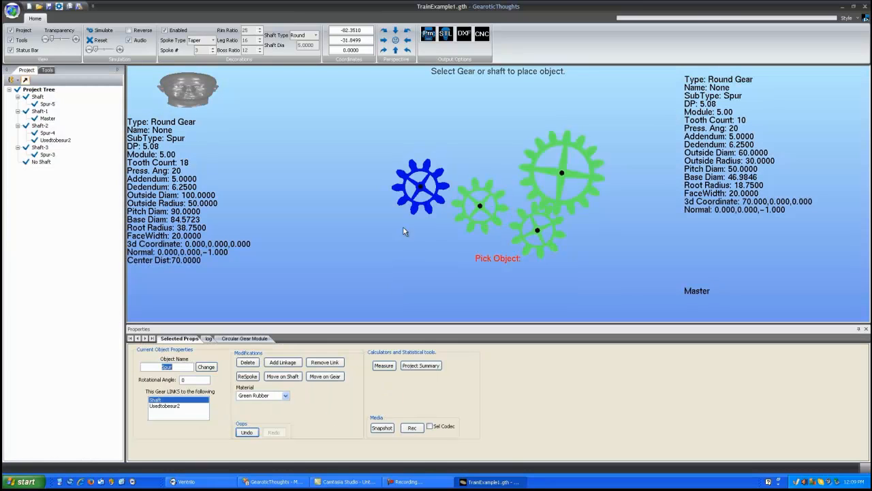
left_click(480, 208)
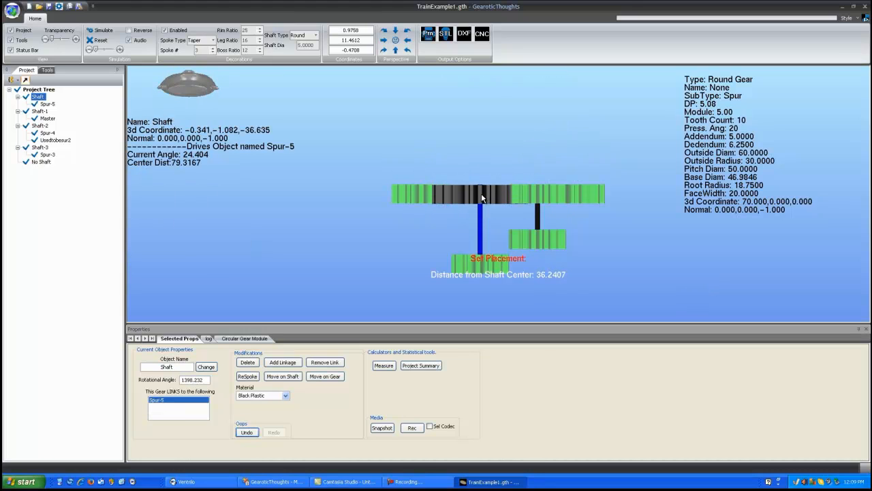
left_click(481, 188)
- Examine the links of the new 18-tooth gear and of its shaft to see what drives what
left_click_drag(496, 241, 468, 244)
scroll(512, 220, "up", 3)
left_click(468, 243)
left_click(469, 239)
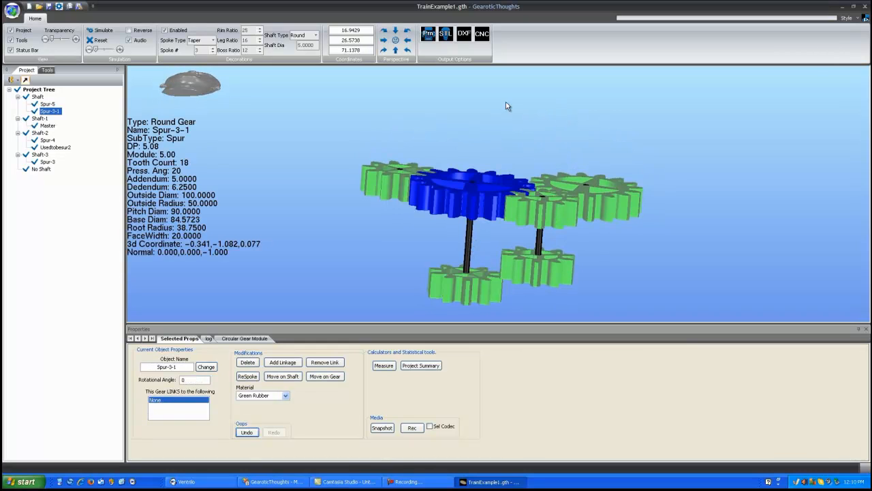
left_click(35, 98)
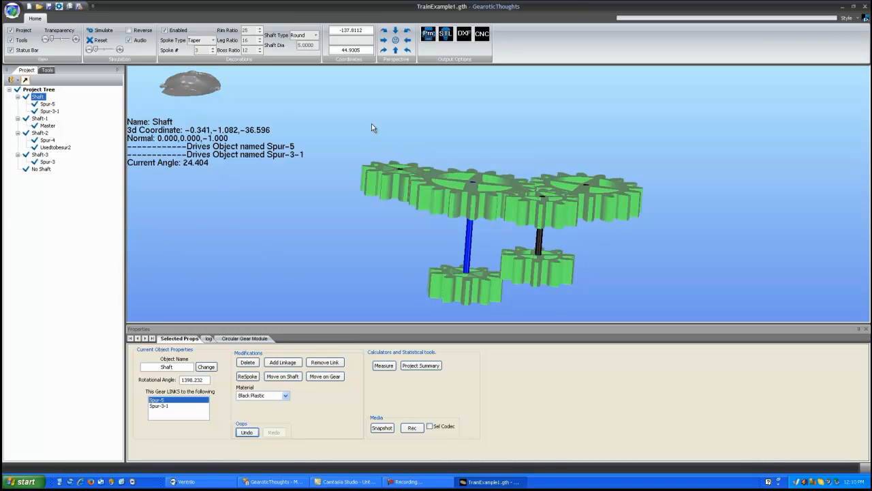
left_click(465, 284)
left_click_drag(465, 285, 478, 154)
left_click(475, 178)
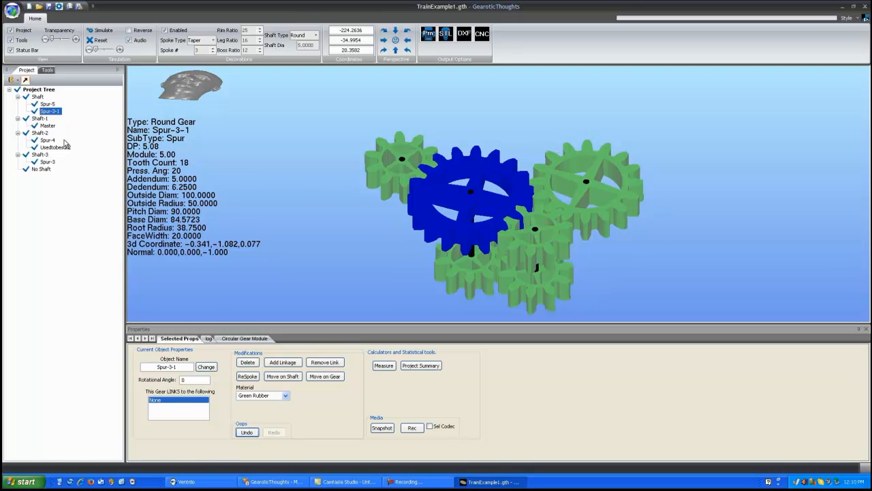
left_click_drag(506, 136, 463, 220)
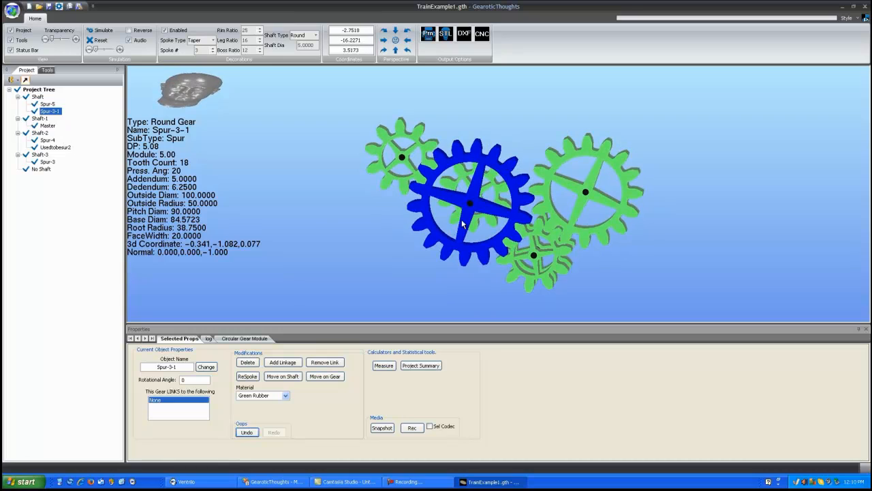
- Remove the linkage from Shaft to the 18-tooth gear Spur-3-1
left_click(470, 203)
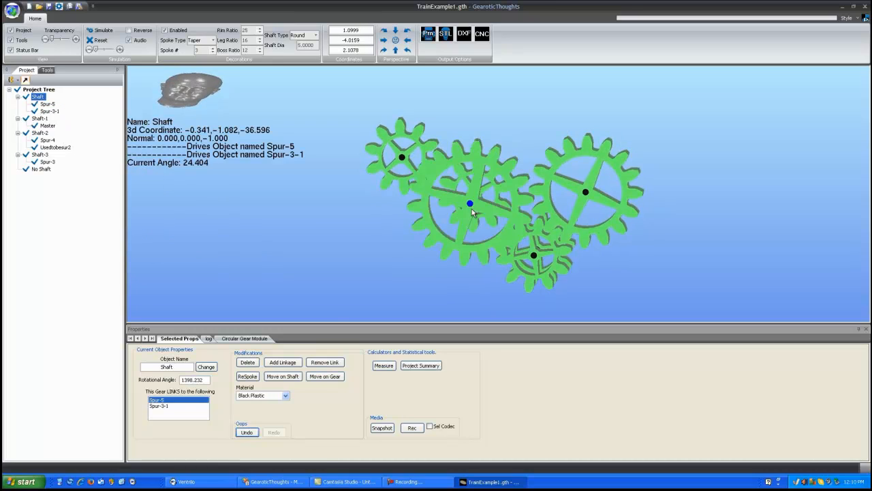
left_click(164, 406)
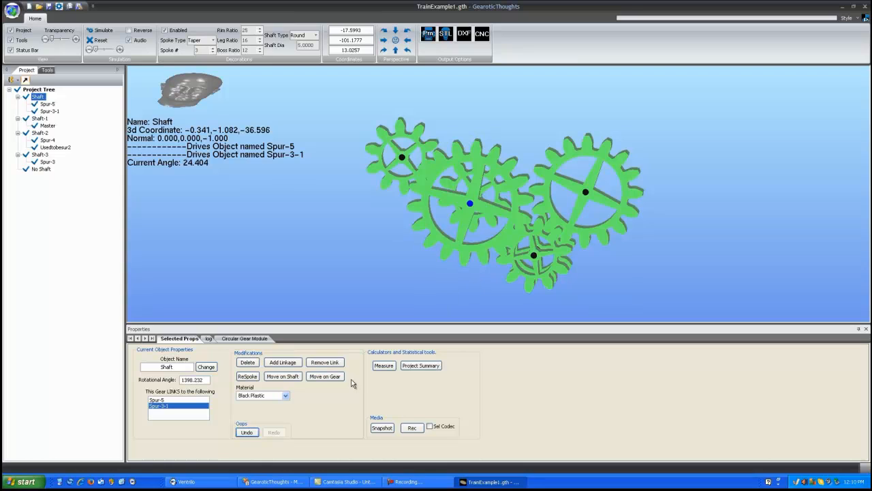
left_click(324, 364)
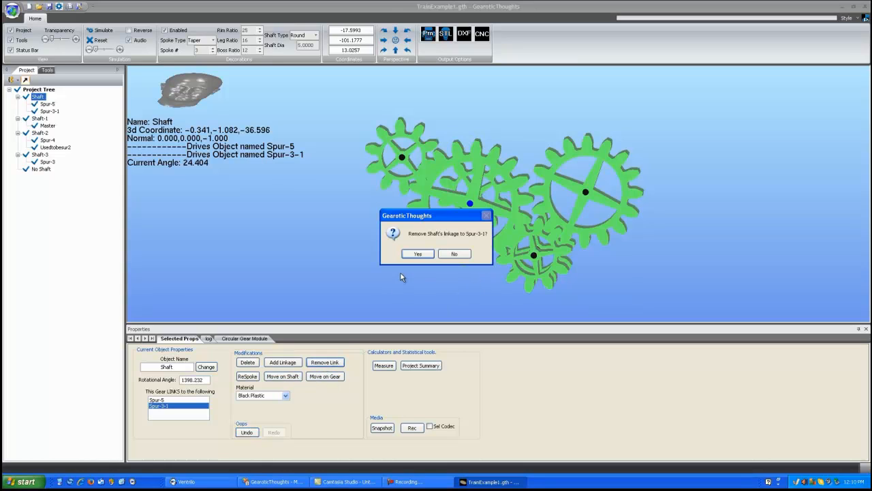
left_click(417, 254)
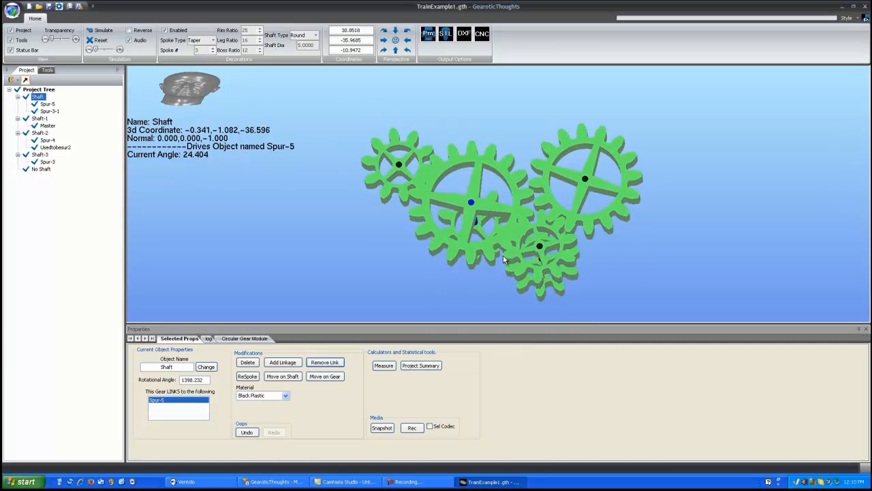
- Select the 18-tooth gear Spur-3-1 and examine its links and its position in the gear train
left_click_drag(490, 257, 473, 261)
left_click(471, 157)
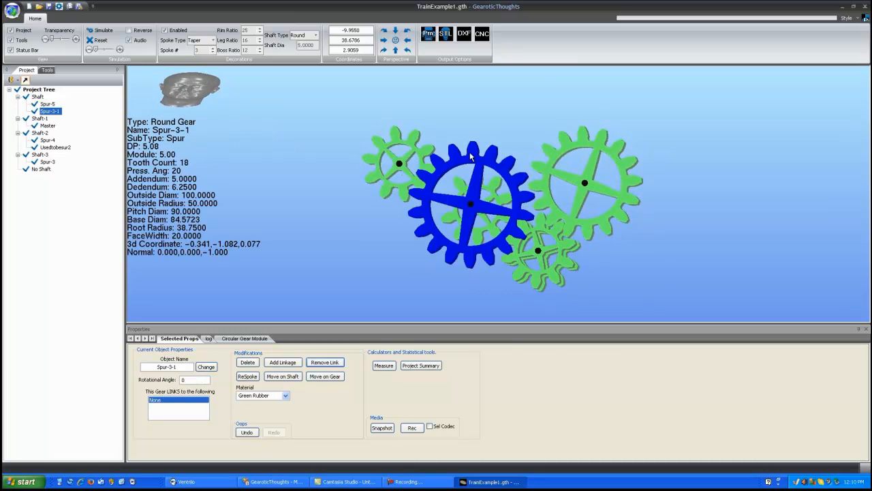
mouse_move(462, 276)
left_mouse_down()
mouse_move(471, 257)
mouse_move(448, 272)
left_mouse_up()
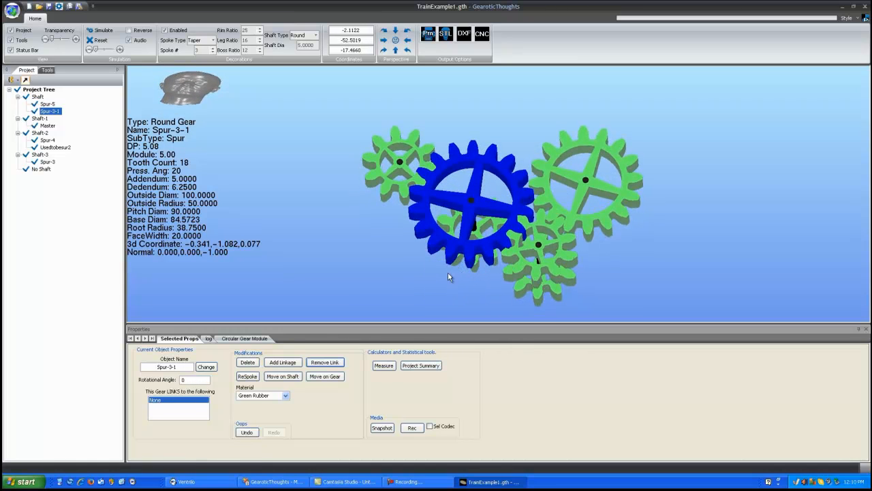
- Add a linkage so that the 18-tooth gear Spur-3-1 drives the shaft named Shaft
left_click(283, 364)
left_click_drag(438, 172, 642, 107)
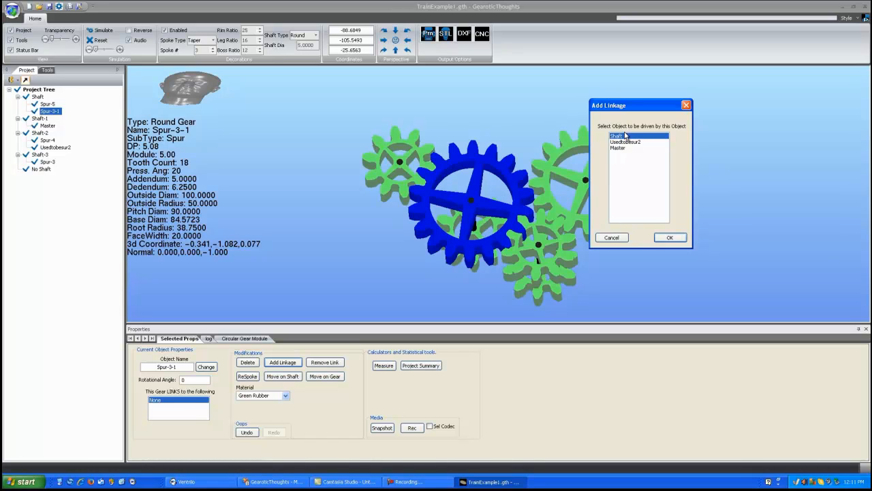
left_click(671, 238)
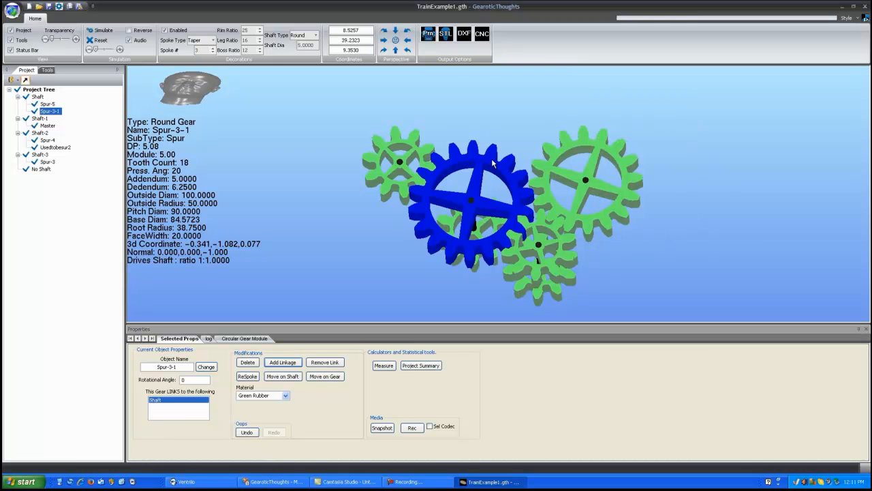
left_click_drag(494, 193, 460, 207)
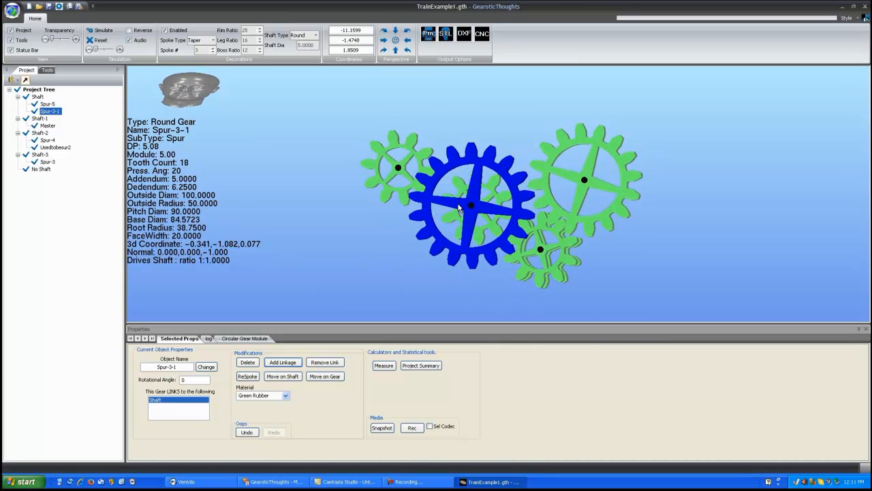
- Add a linkage so that Master drives Spur-3-1, and place the 18-tooth gear beside Master so that they mesh
left_click(403, 144)
left_click(282, 362)
left_click(598, 151)
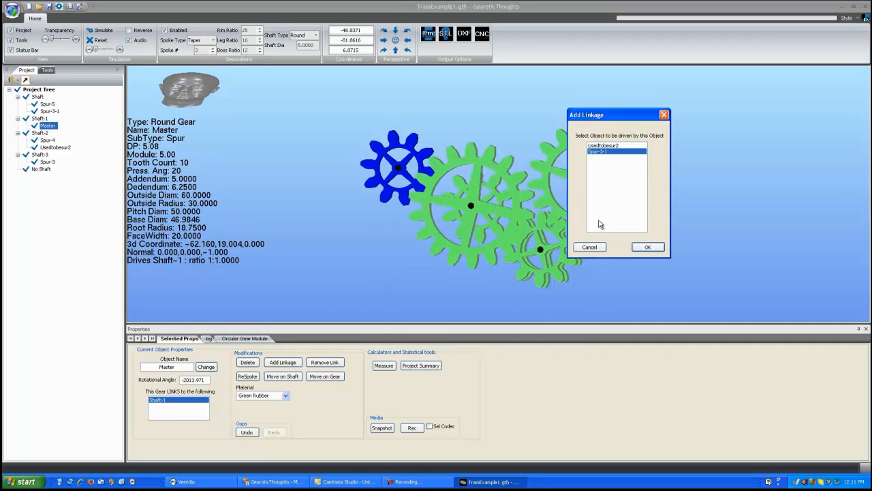
left_click(647, 248)
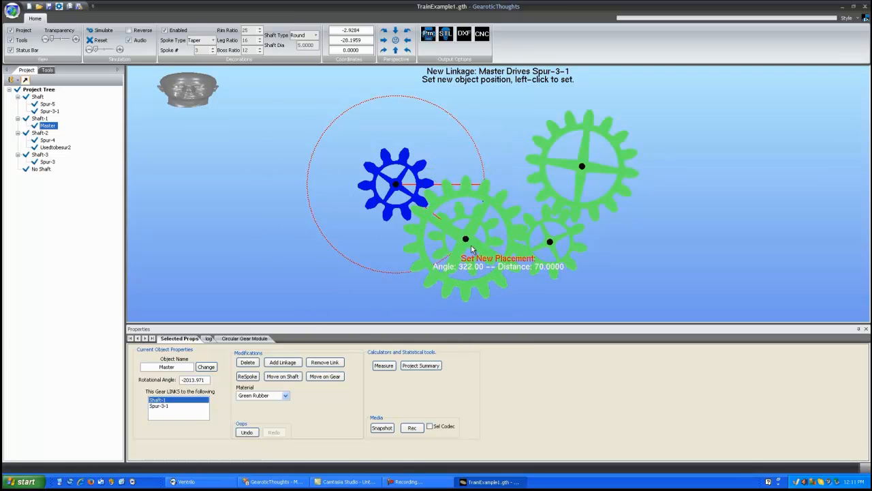
left_click(518, 186)
- Simulate the gear train with Master as the driver
scroll(493, 211, "up", 3)
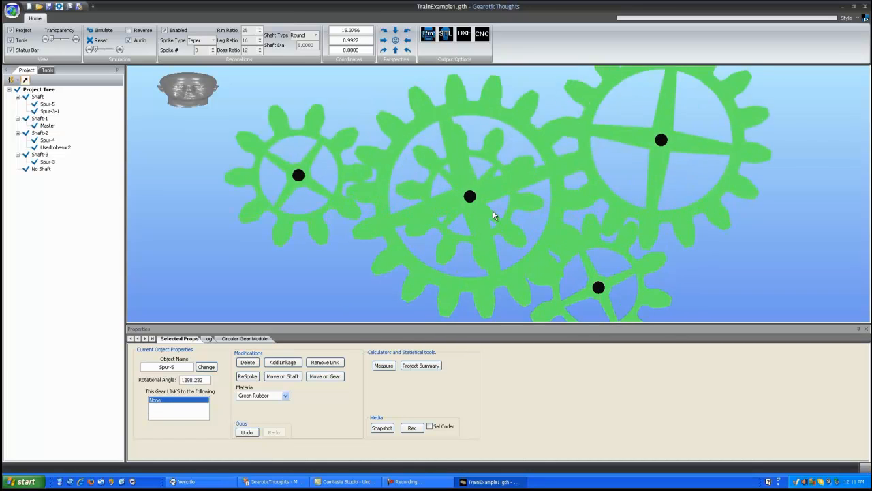
left_click_drag(532, 255, 528, 215)
scroll(535, 244, "down", 3)
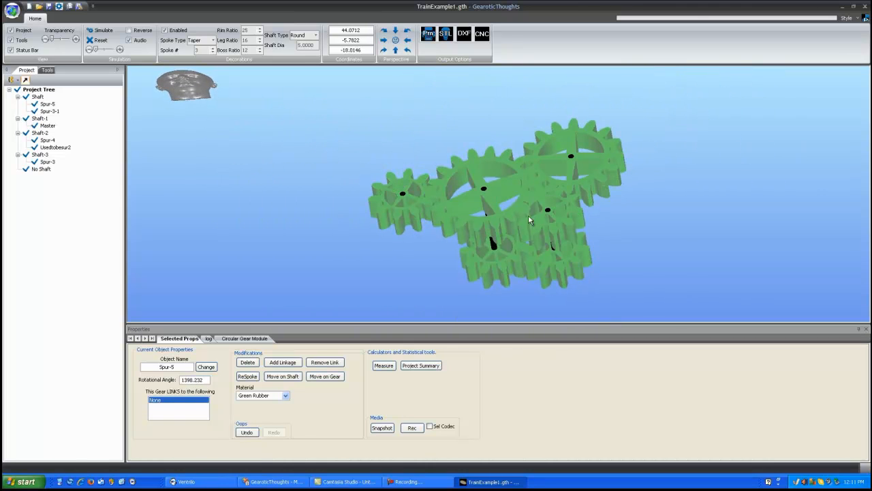
left_click(110, 33)
left_click_drag(501, 175, 505, 208)
left_click(405, 218)
left_click_drag(477, 269, 481, 250)
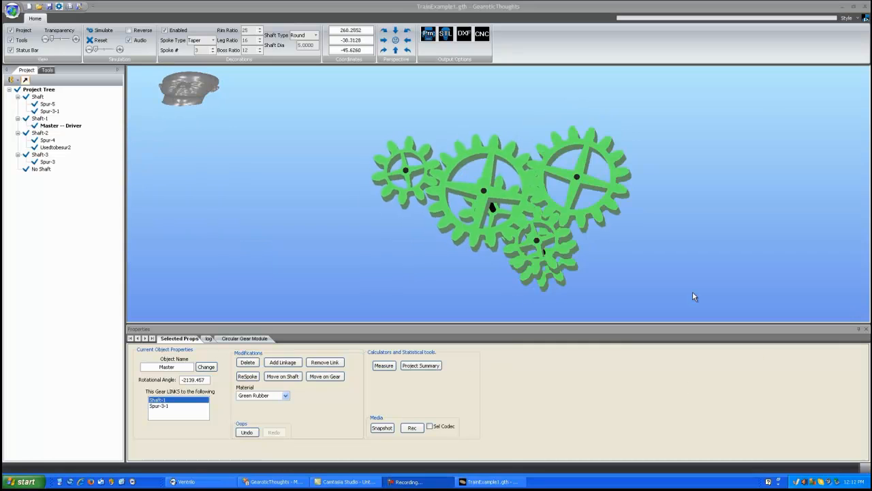
- Examine the running gear train from Master to the 18-tooth gear Spur-3-1 and where that gear meets its neighbours
left_click(482, 222)
left_click_drag(483, 222, 528, 232)
left_click(404, 181)
left_click(423, 193)
left_click_drag(583, 233, 567, 196)
left_click(468, 204)
left_click_drag(535, 228, 516, 259)
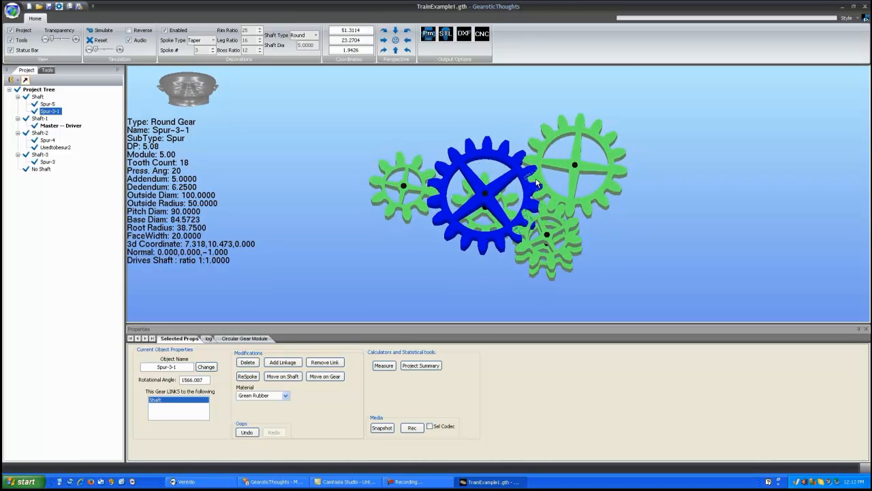
left_click_drag(593, 223, 545, 197)
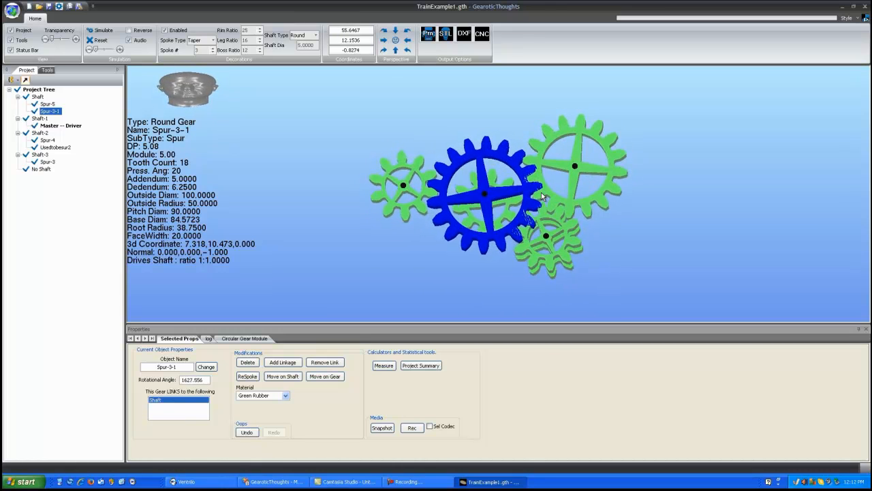
- Examine the links of Spur-3, Spur-4 and Usedtobesur2 to trace how motion reaches the 16-tooth gear
left_click(569, 133)
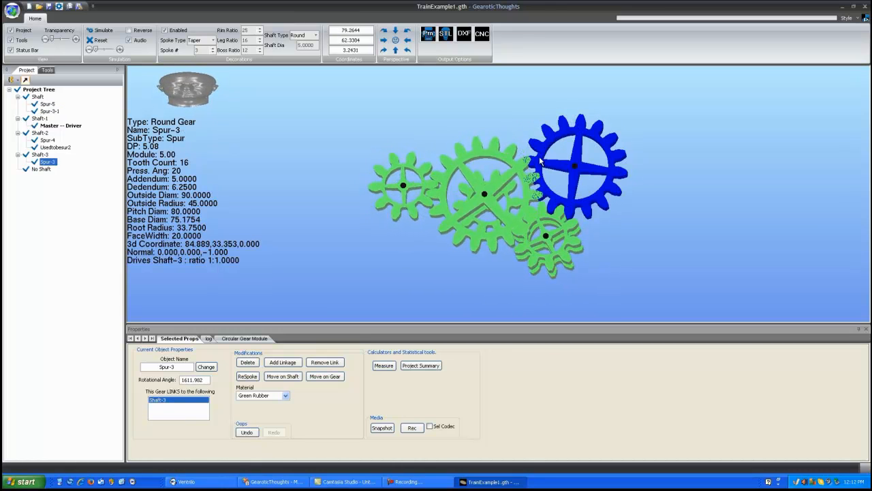
left_click(555, 266)
left_click_drag(561, 272, 563, 262)
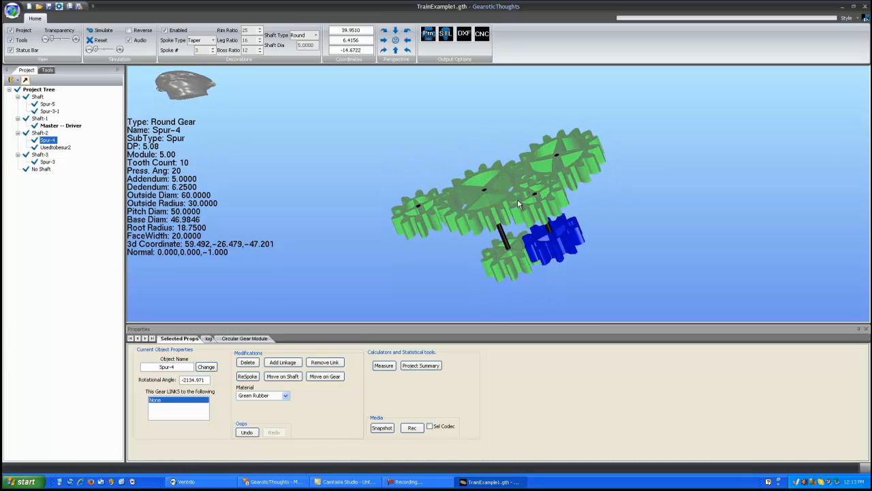
left_click(476, 213)
left_click(554, 198)
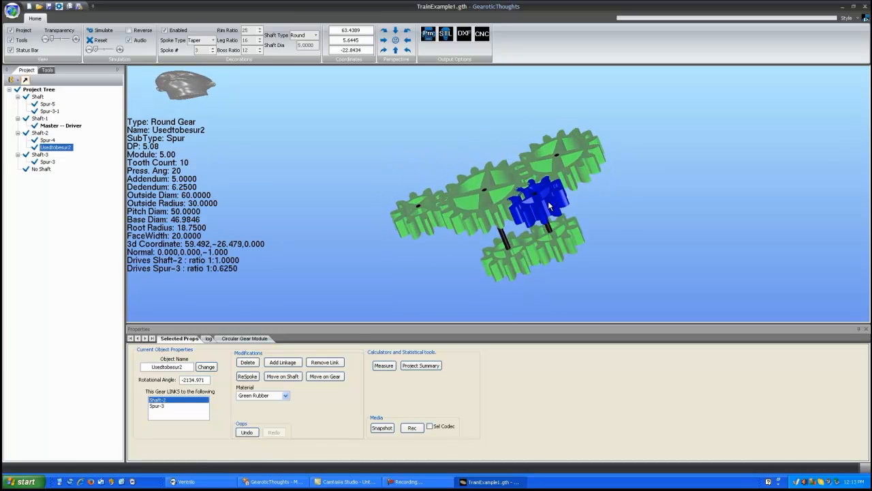
left_click_drag(625, 202, 632, 232)
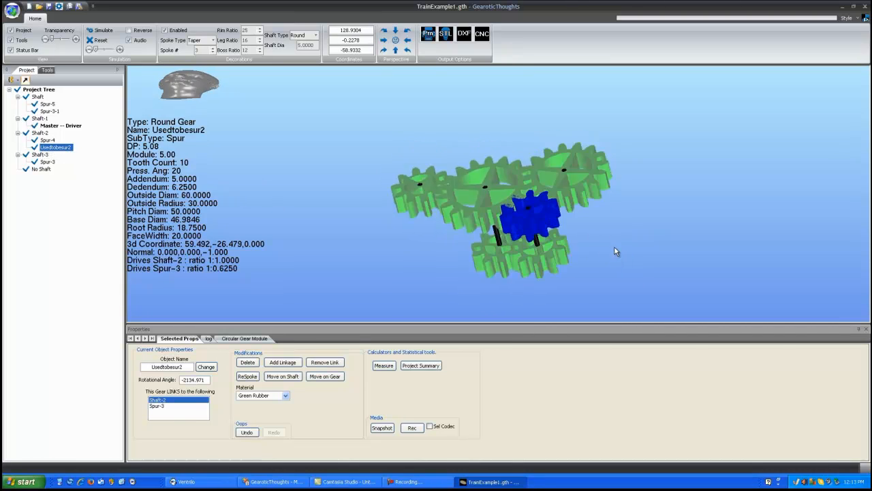
- Add a linkage so that Spur-3-1 drives Usedtobesur2, placing that gear at about 345 degrees around Spur-3-1
left_click(498, 159)
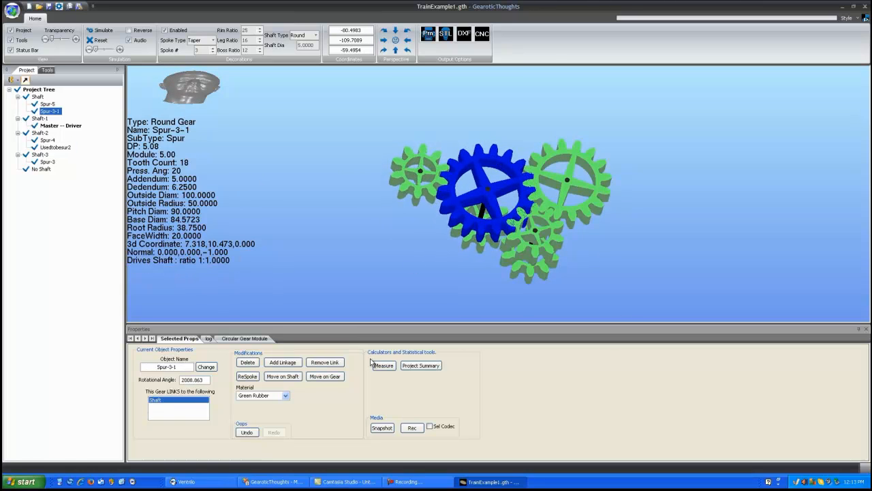
left_click(282, 362)
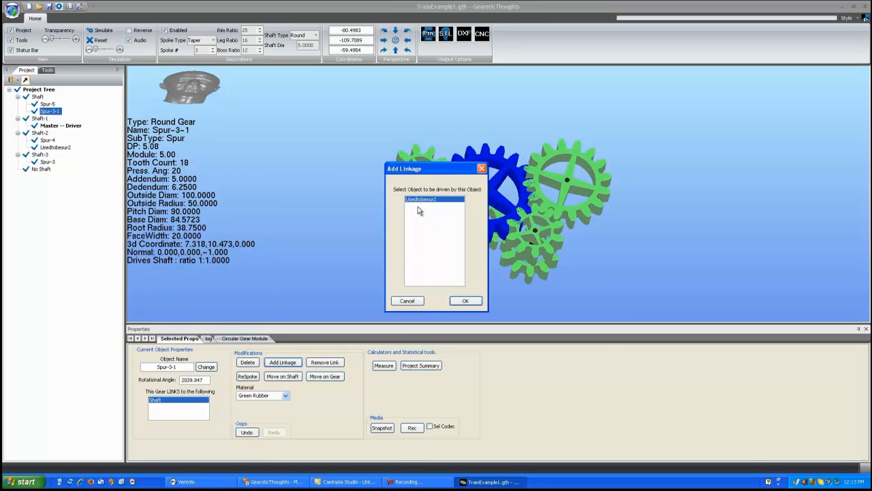
left_click(469, 301)
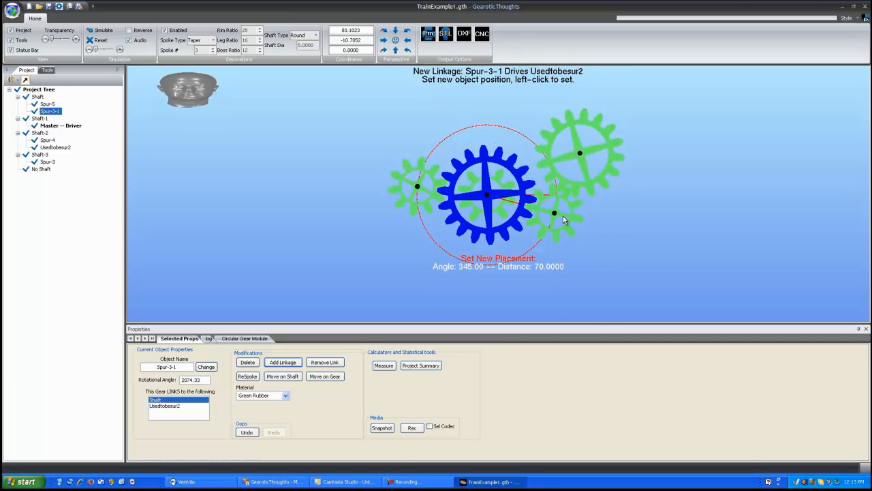
left_click(564, 219)
- Simulate the relinked gear train and examine the meshing and drive ratios of Spur-3-1
left_click_drag(486, 267, 497, 173)
left_click(498, 172)
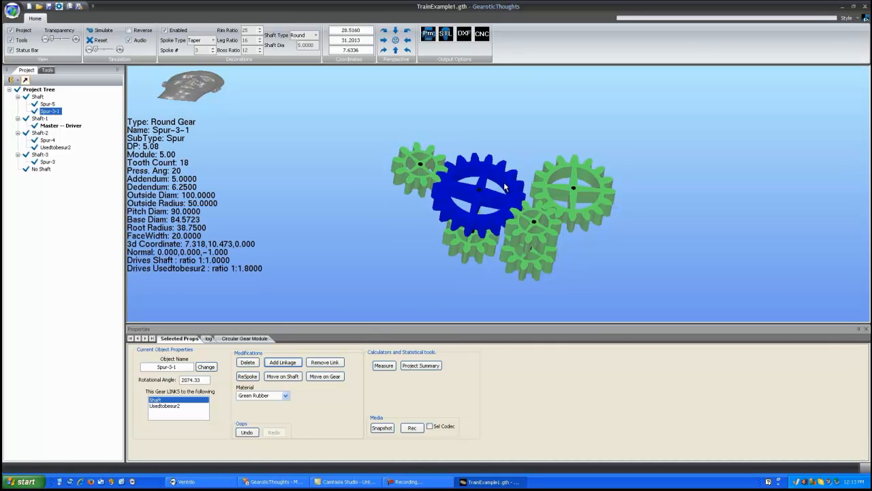
left_click_drag(501, 176, 443, 224)
left_click(107, 31)
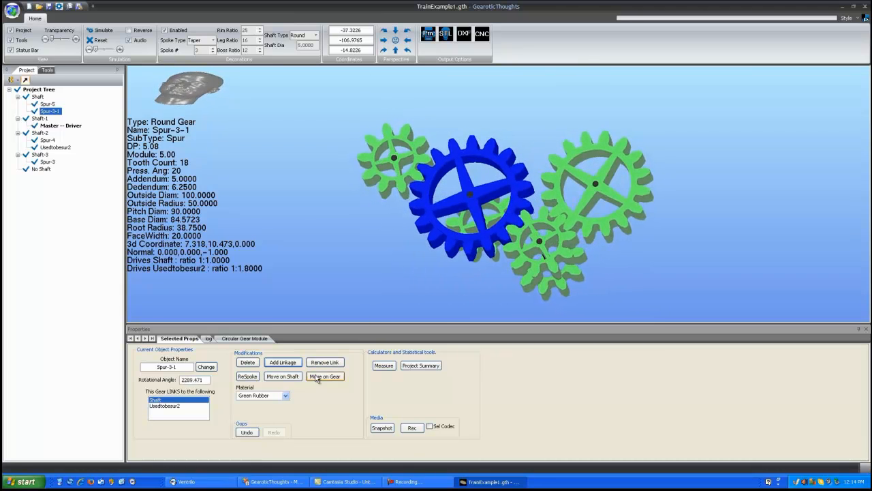
left_click_drag(465, 254, 437, 252)
scroll(491, 225, "up", 3)
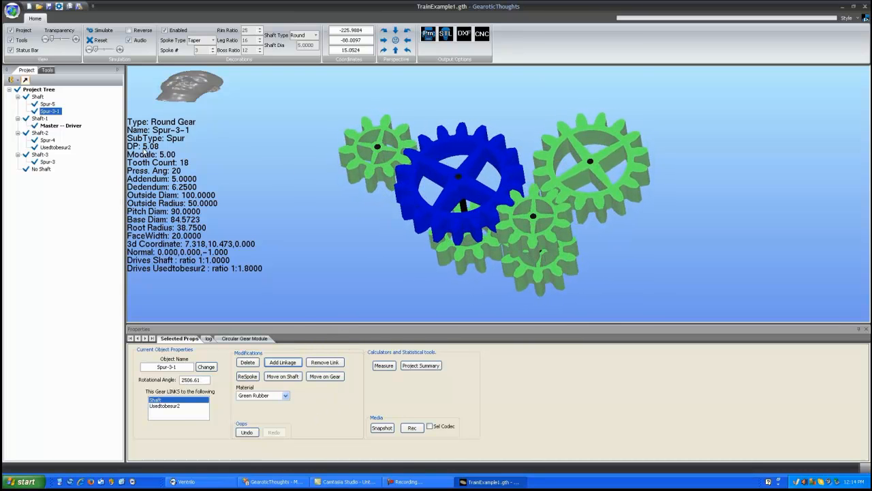
left_click_drag(470, 232, 428, 256)
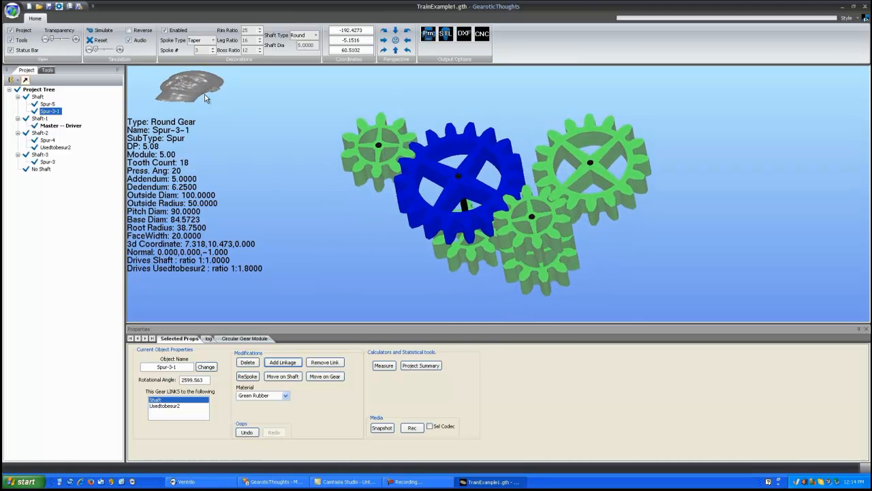